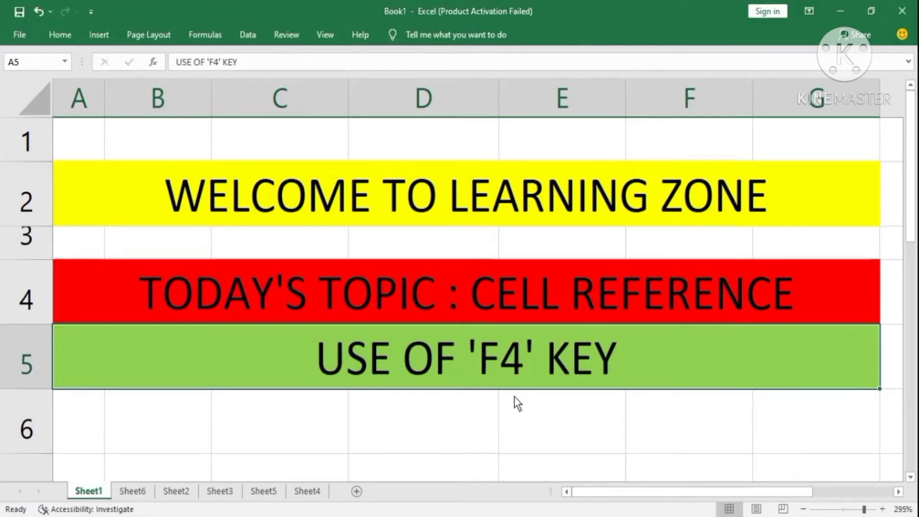
Select row 6 and widen column B enough to show the full number in B6
click(39, 415)
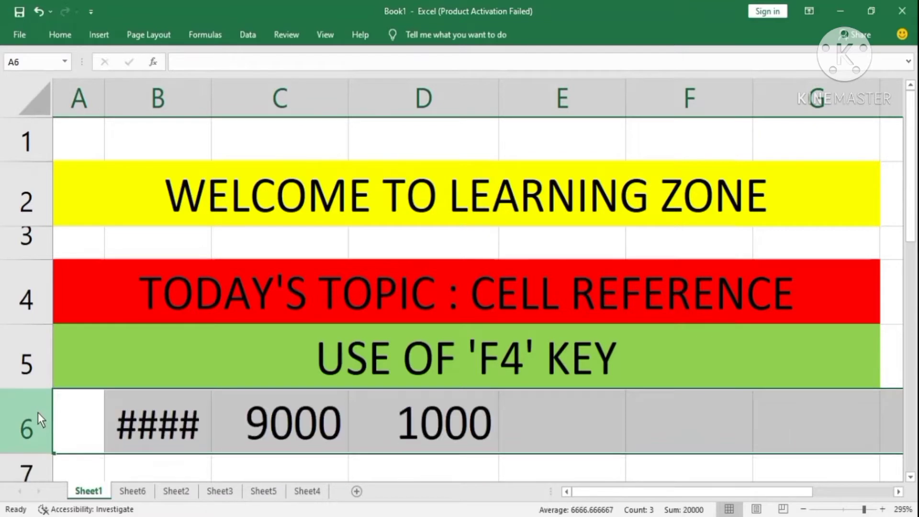
drag(211, 113, 247, 111)
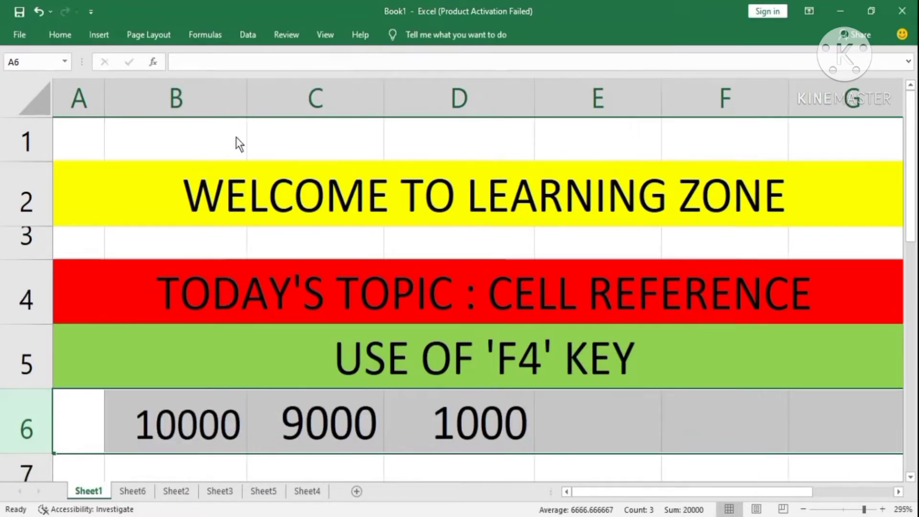
click(340, 430)
Make the B6 reference in cell D6's formula absolute so it reads =$B$6-C6
click(467, 437)
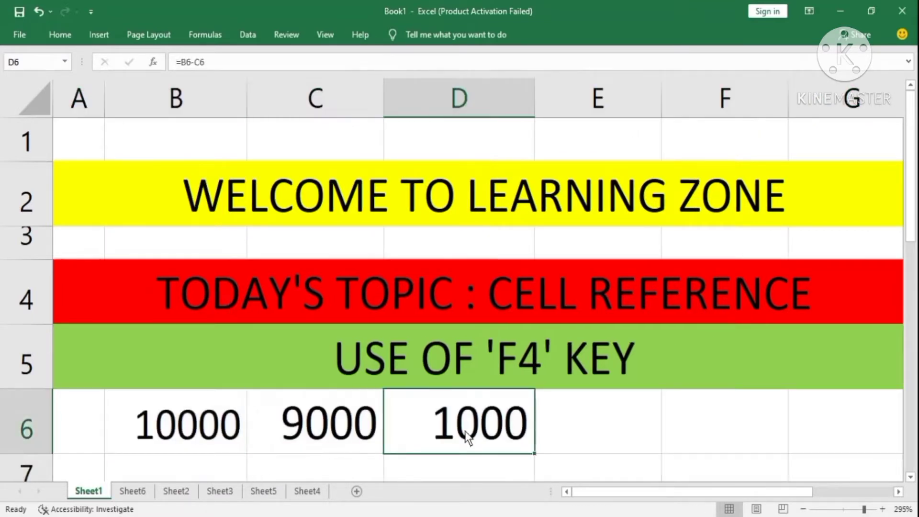
double_click(467, 437)
click(441, 429)
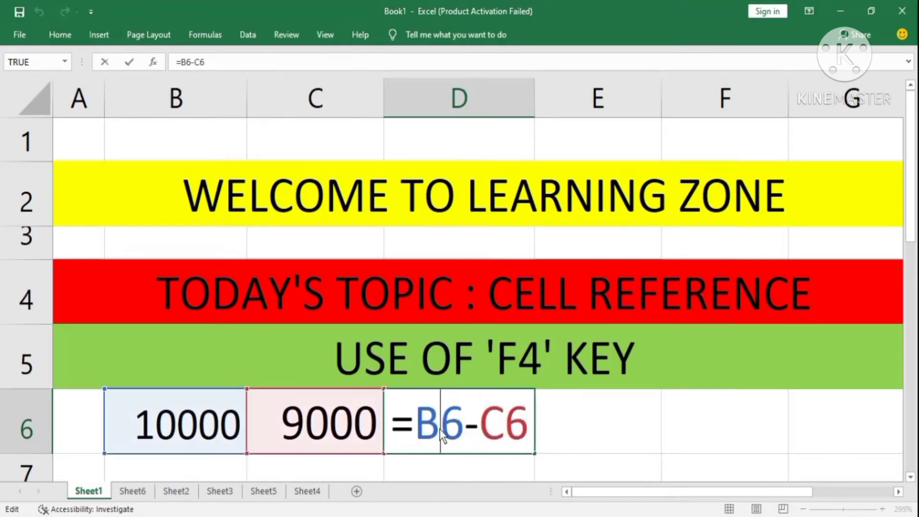
key(F4)
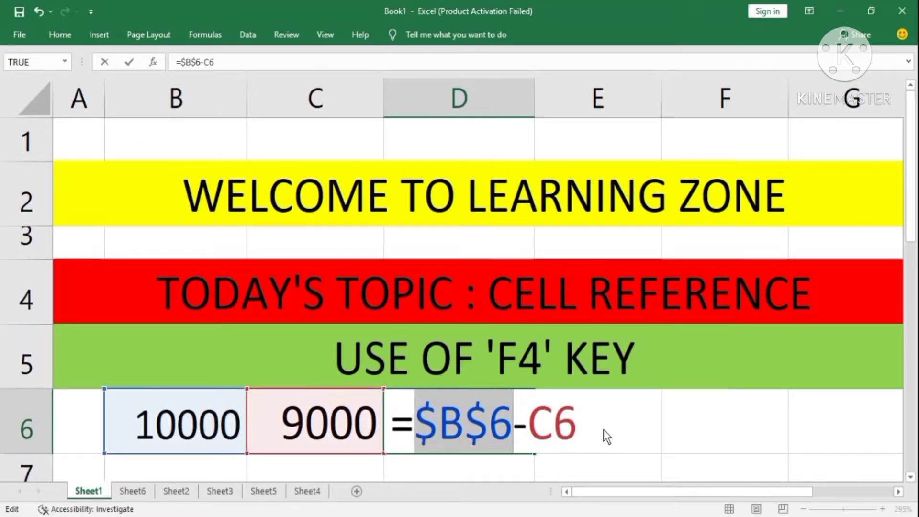
key(Return)
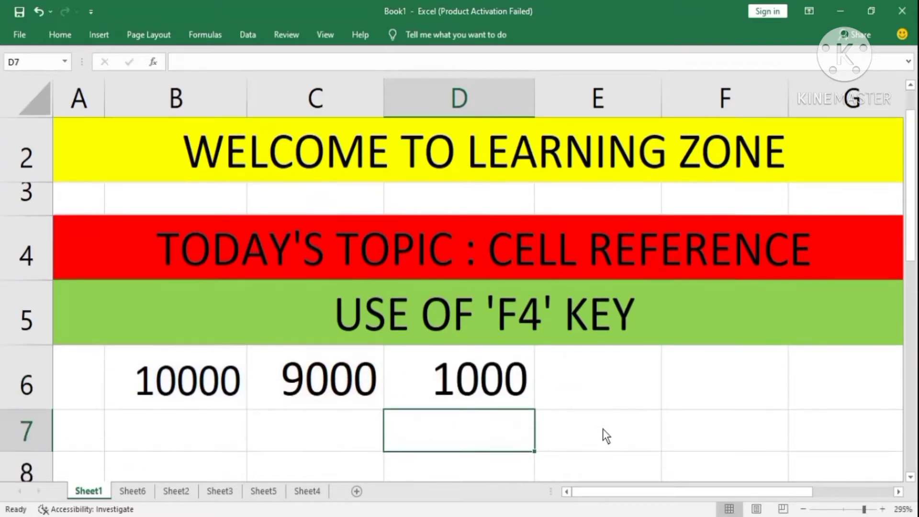
scroll(580, 431, up, 1)
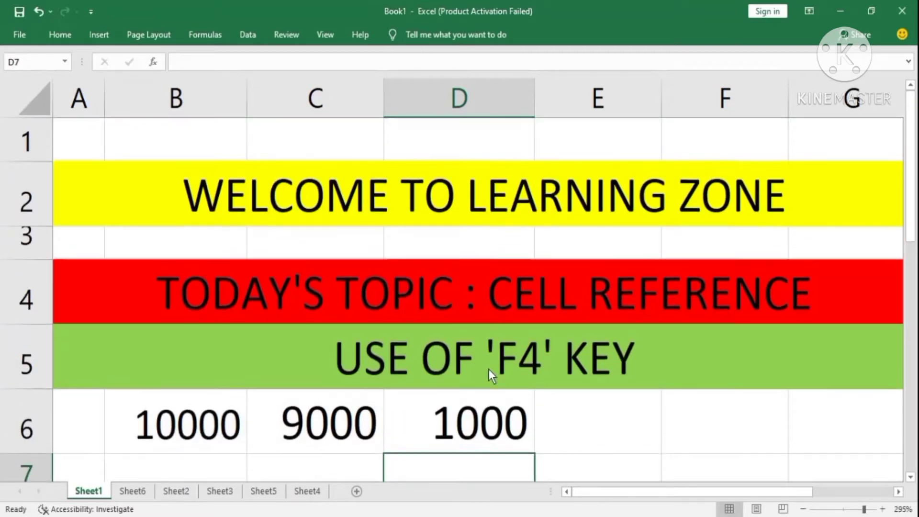
On Sheet6, calculate April's profit in D4 with the formula =B4-C4
click(139, 493)
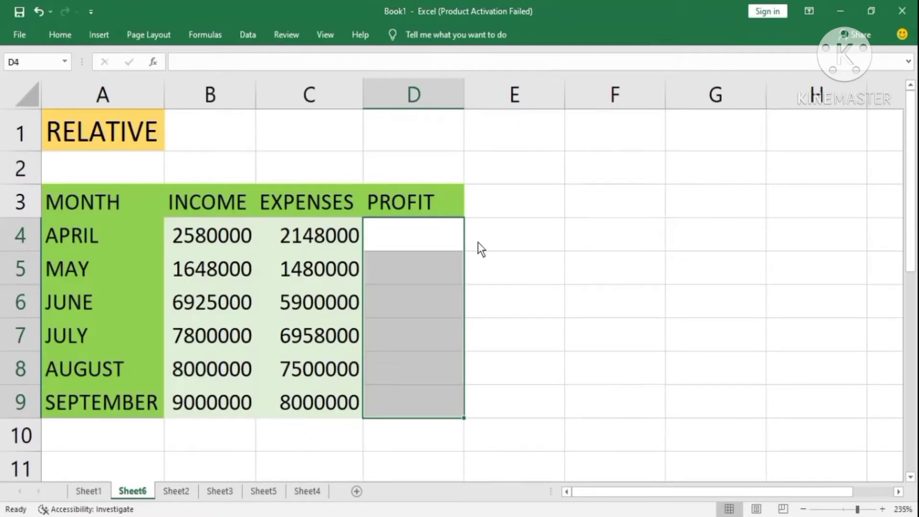
click(509, 244)
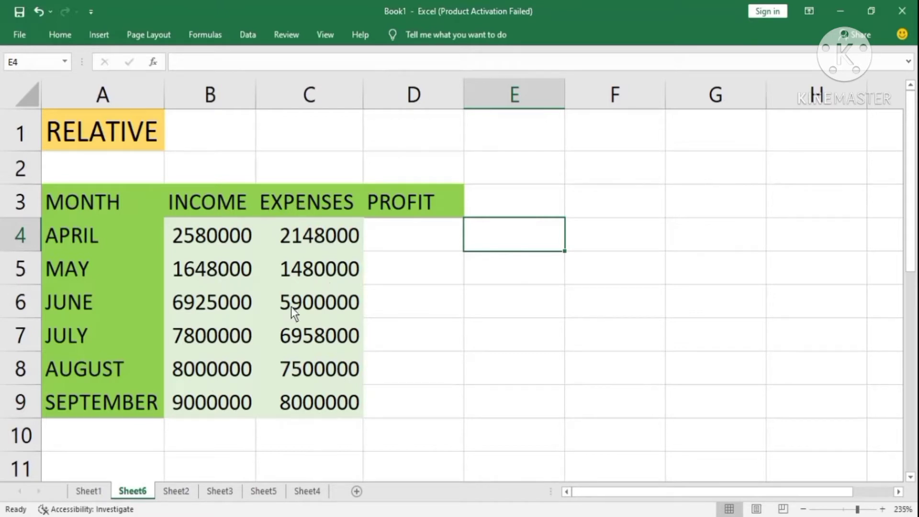
click(435, 225)
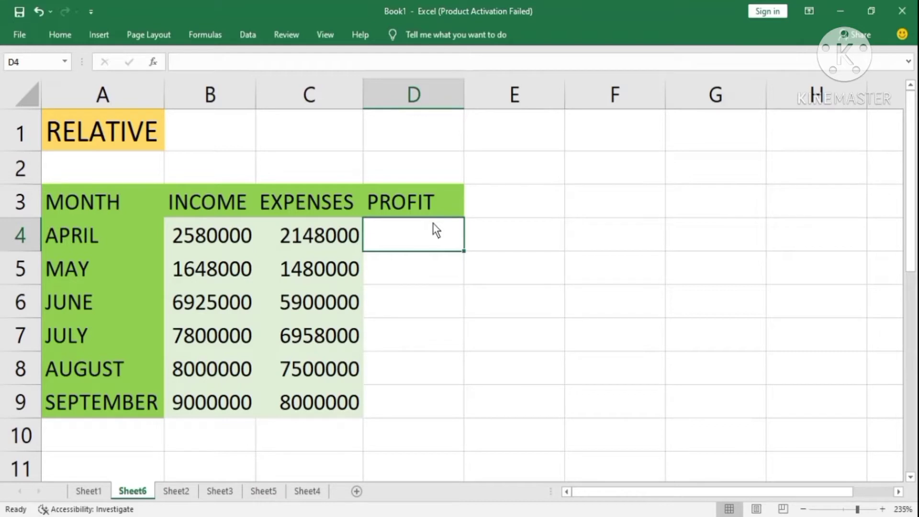
text(=)
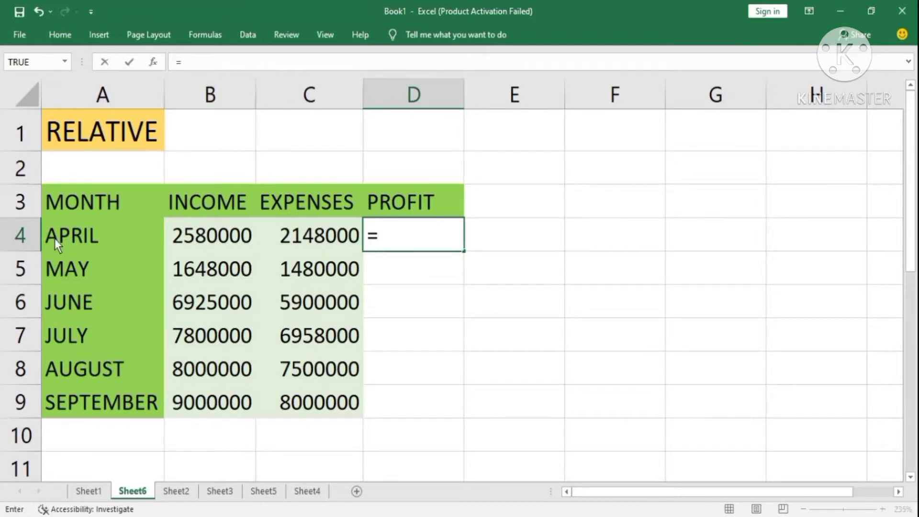
click(212, 238)
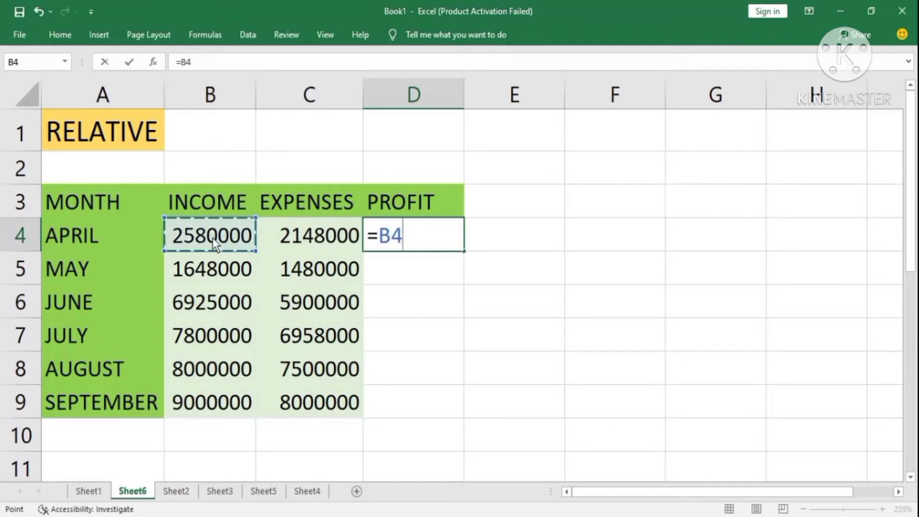
text(-)
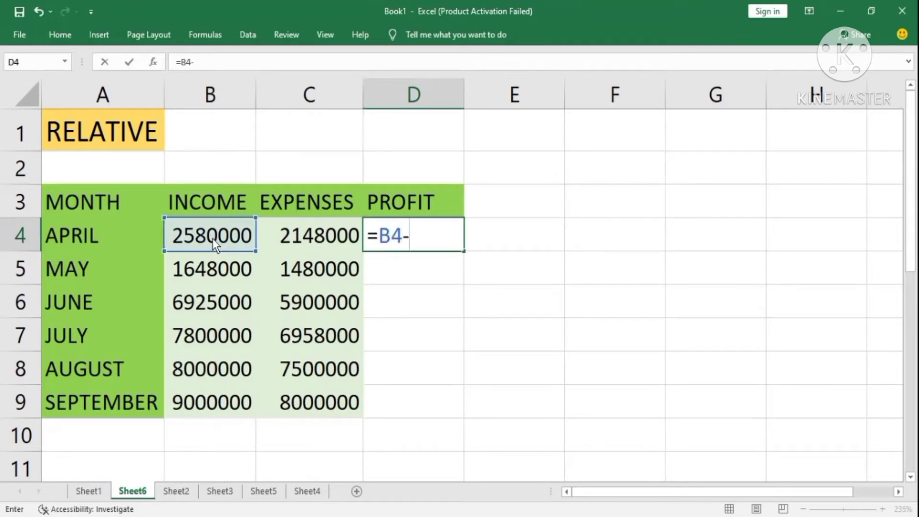
click(319, 244)
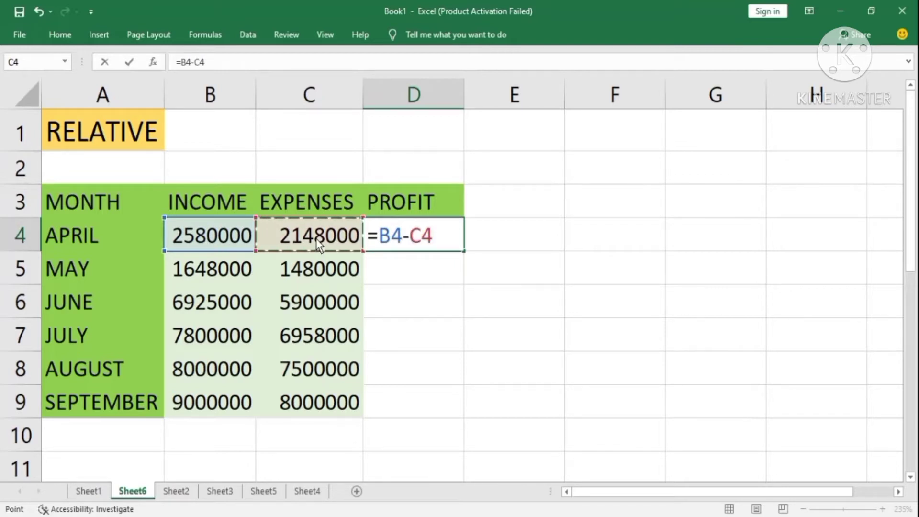
key(Return)
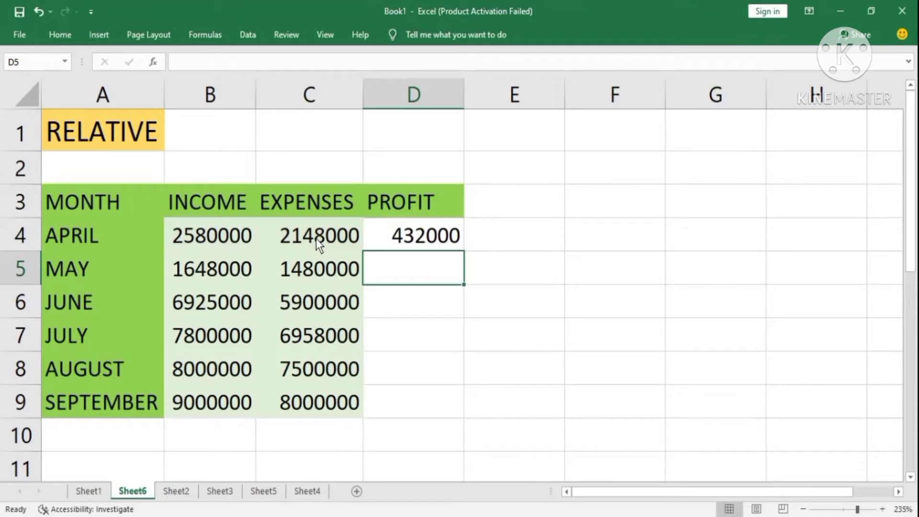
Fill the April profit formula down through September, cells D5 to D9
key(Up)
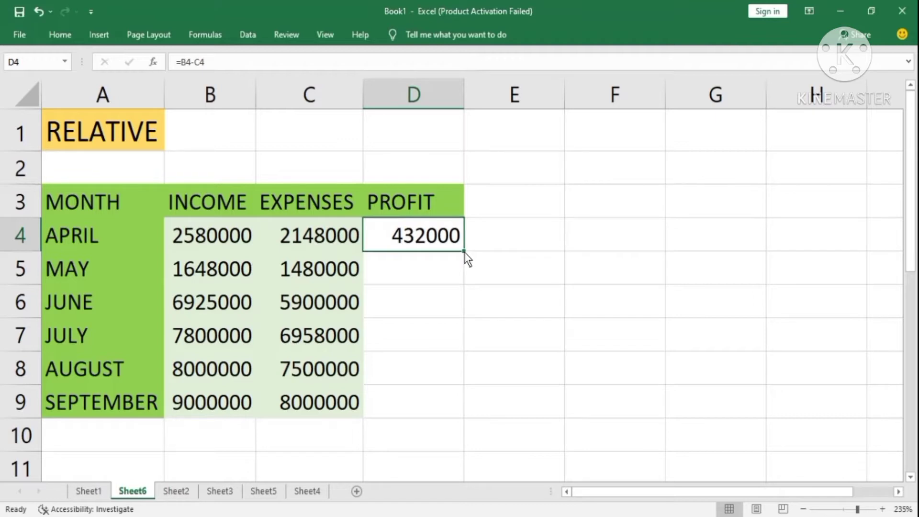
drag(464, 252, 456, 414)
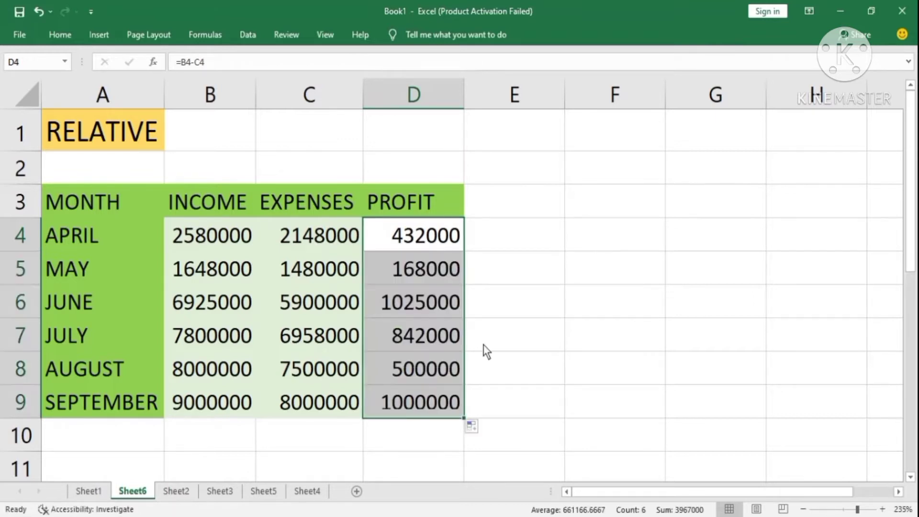
click(499, 277)
Examine which income and expense cells the profit formulas in D4 through D8 refer to
click(438, 276)
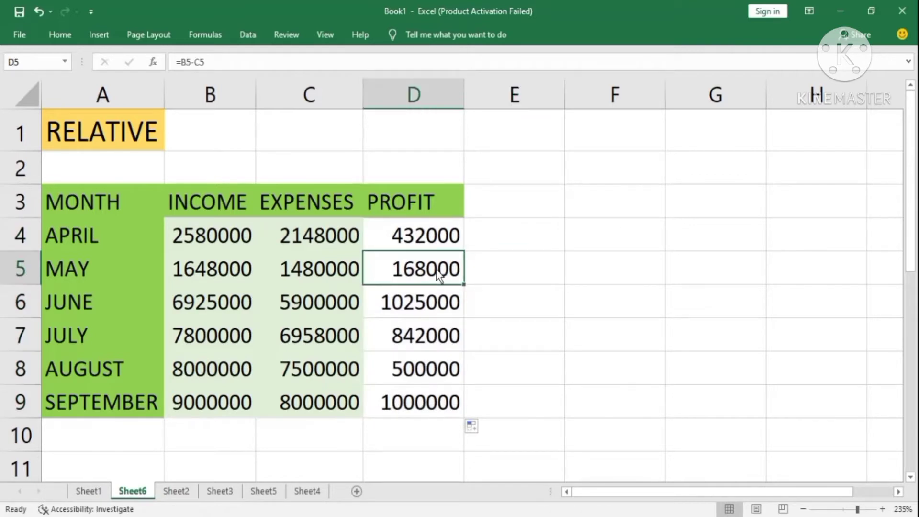
click(427, 237)
click(433, 267)
double_click(433, 266)
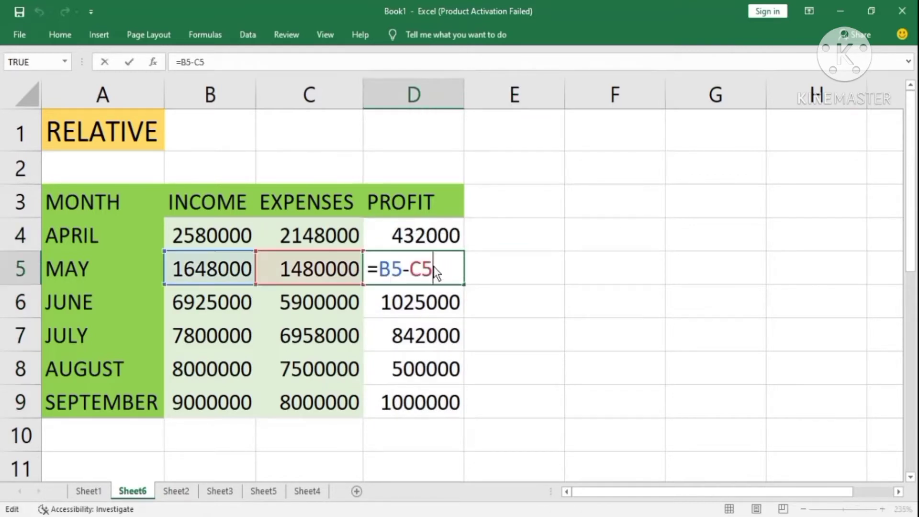
click(424, 231)
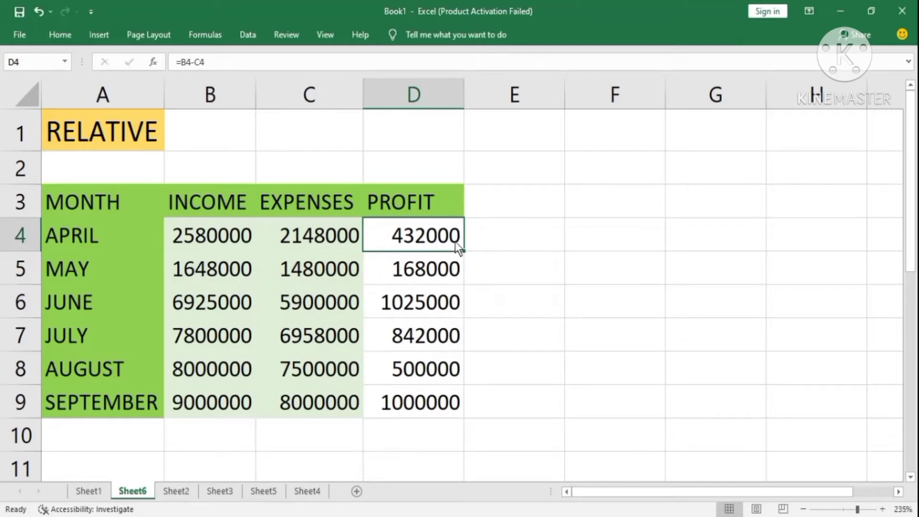
double_click(426, 247)
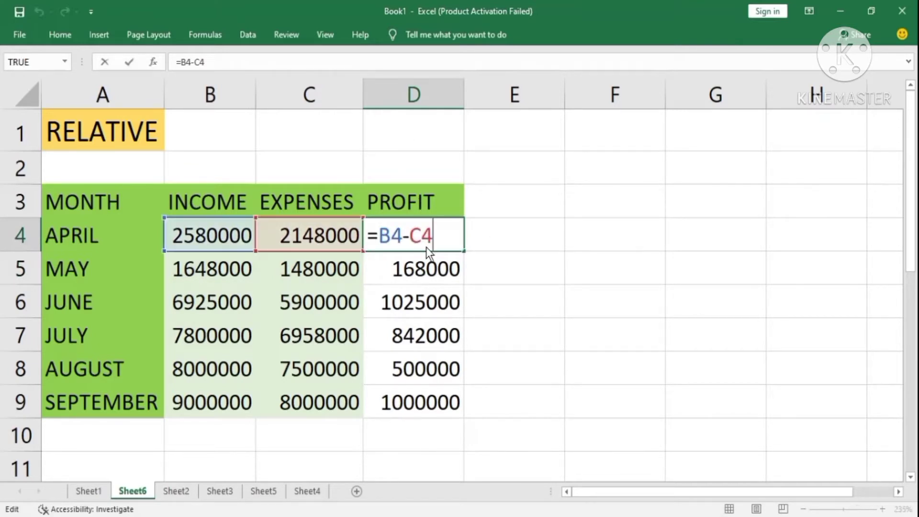
click(429, 272)
double_click(429, 272)
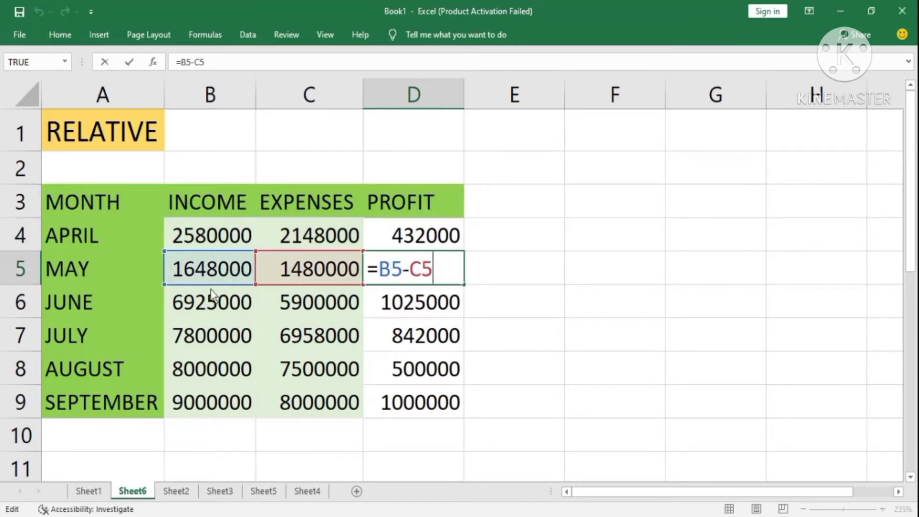
click(404, 310)
double_click(404, 305)
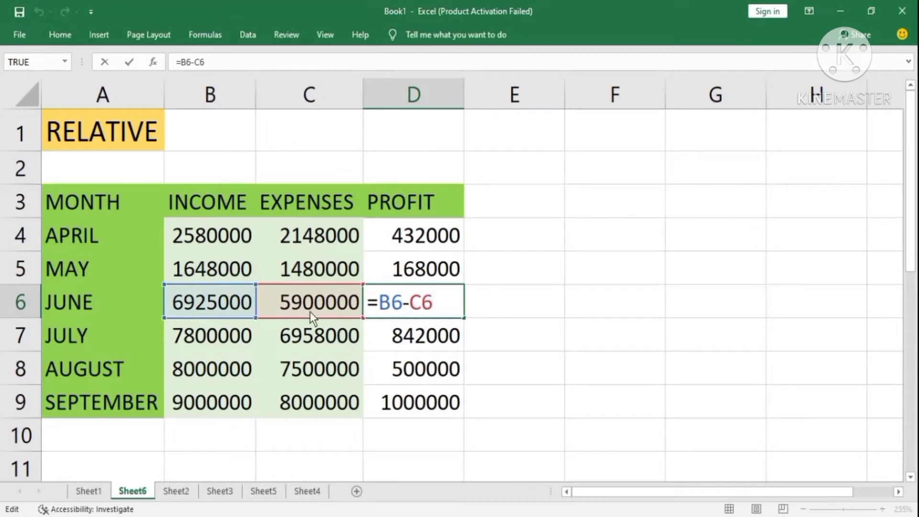
click(421, 336)
double_click(427, 335)
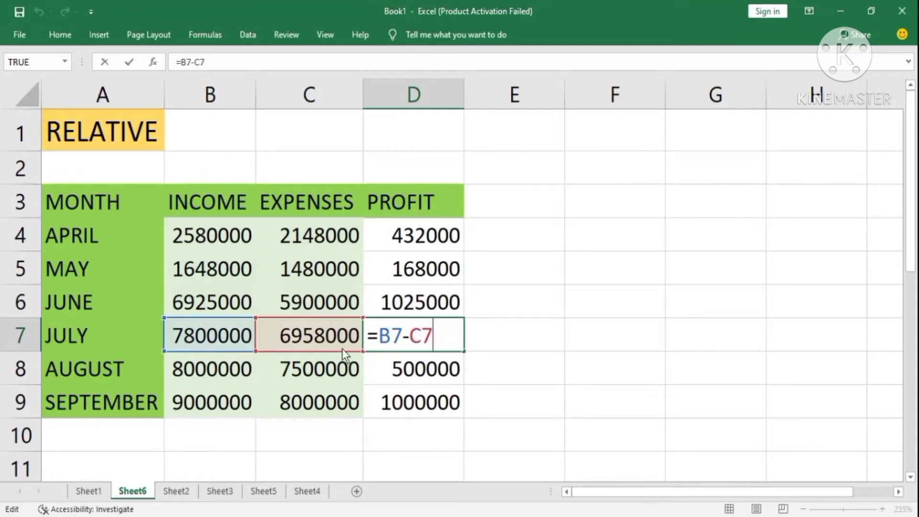
key(Return)
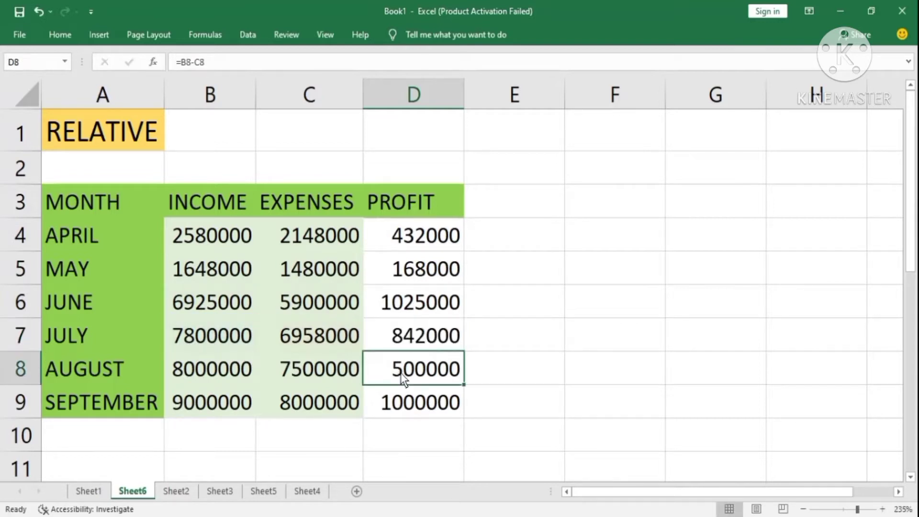
key(F2)
key(Return)
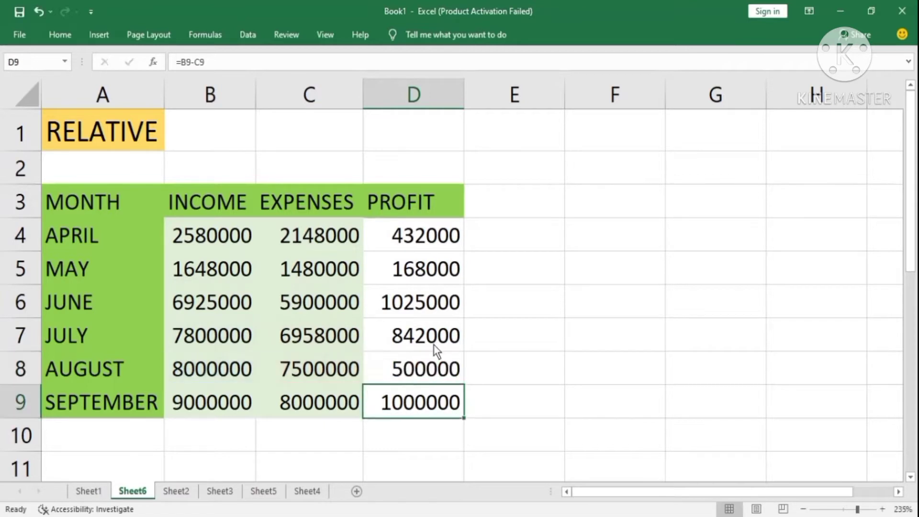
Recheck the cell references of the April, May and June profit formulas one after another
click(421, 235)
key(F2)
key(Return)
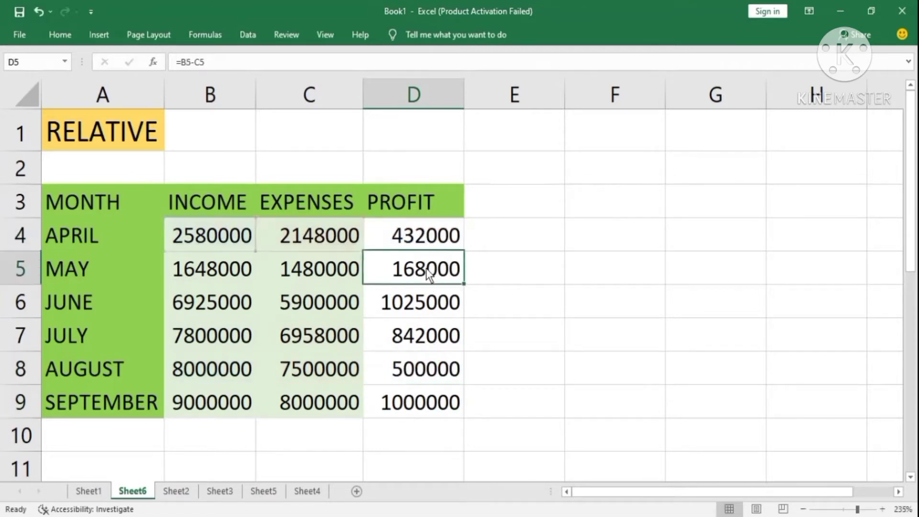
key(F2)
key(Return)
key(F2)
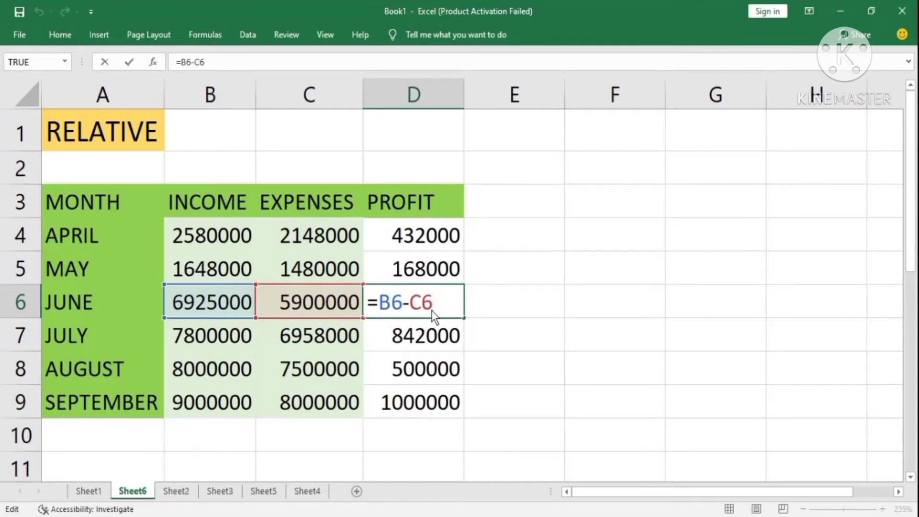
key(Return)
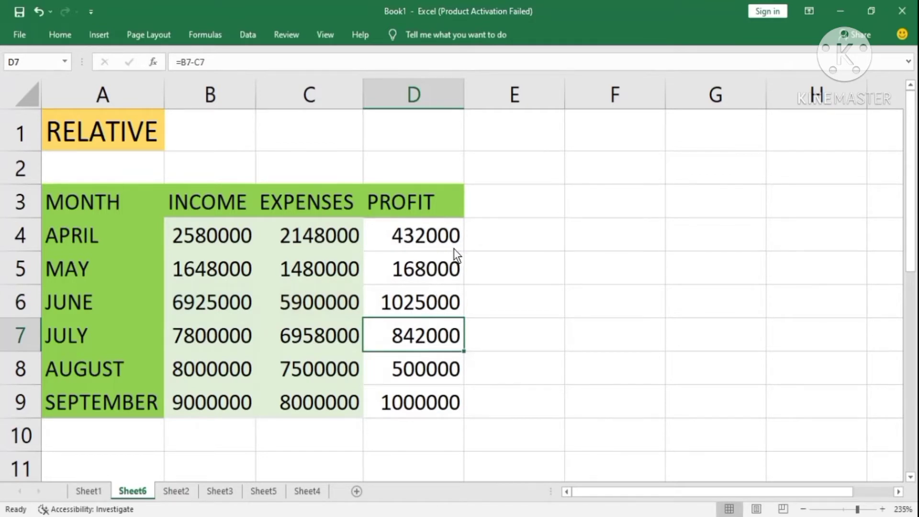
Switch to Sheet2 and examine the ABSOLUTE heading, the empty commission amount cells and the commission rate in C2
click(177, 490)
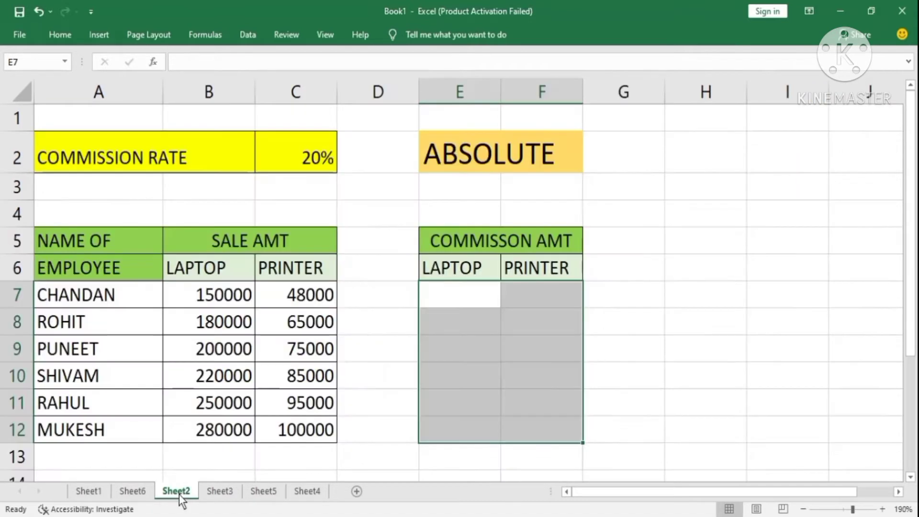
click(569, 210)
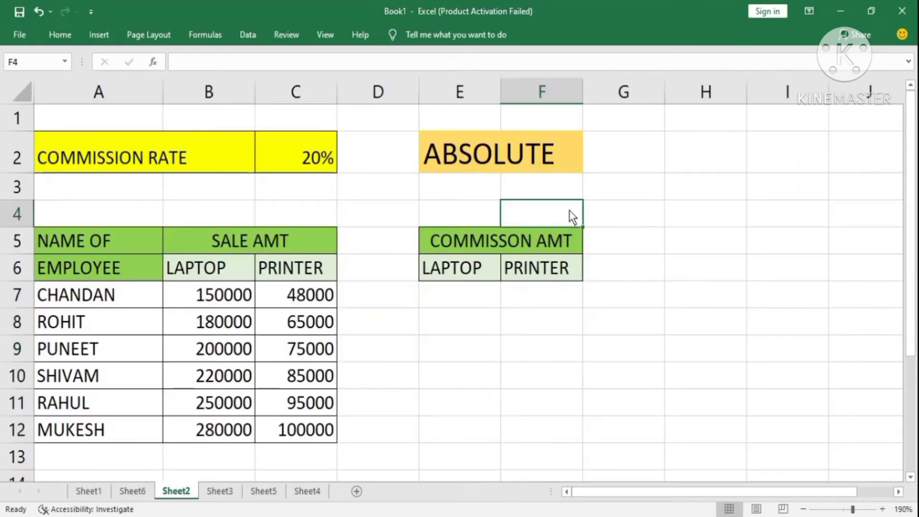
click(544, 179)
click(476, 159)
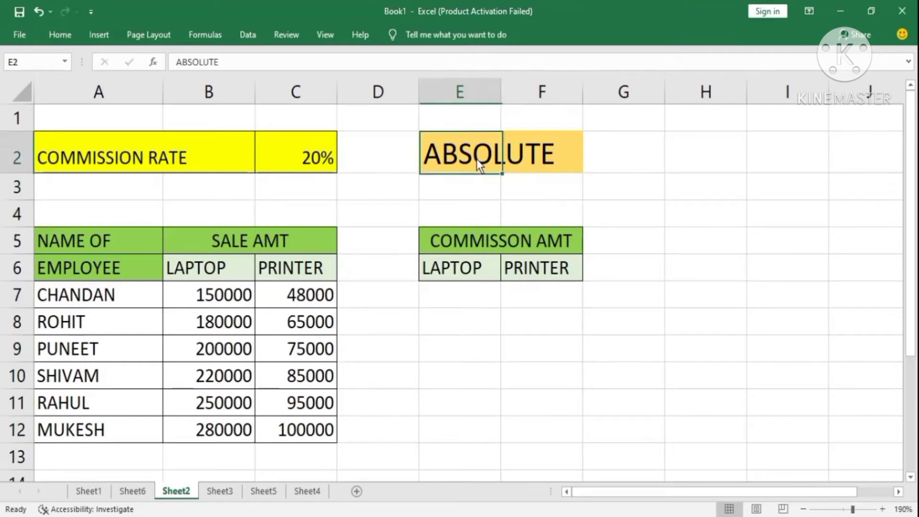
click(566, 151)
click(622, 153)
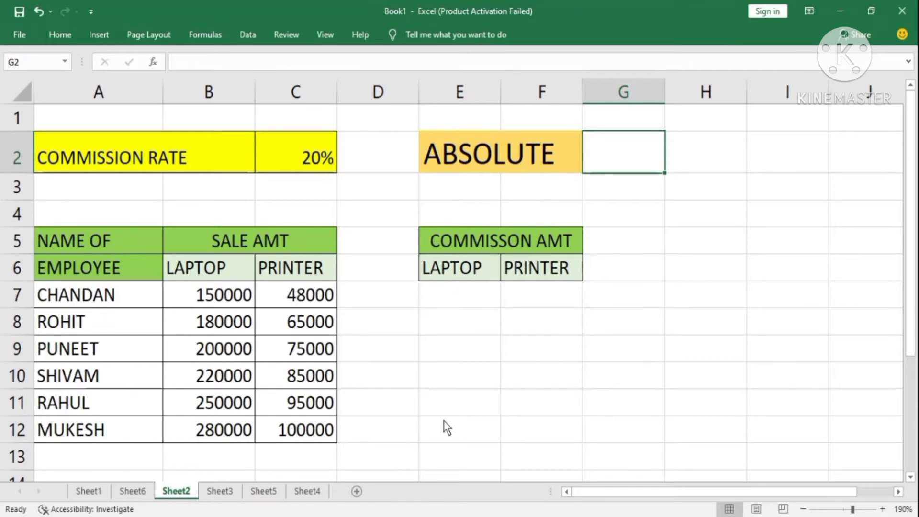
click(468, 438)
click(550, 434)
click(446, 306)
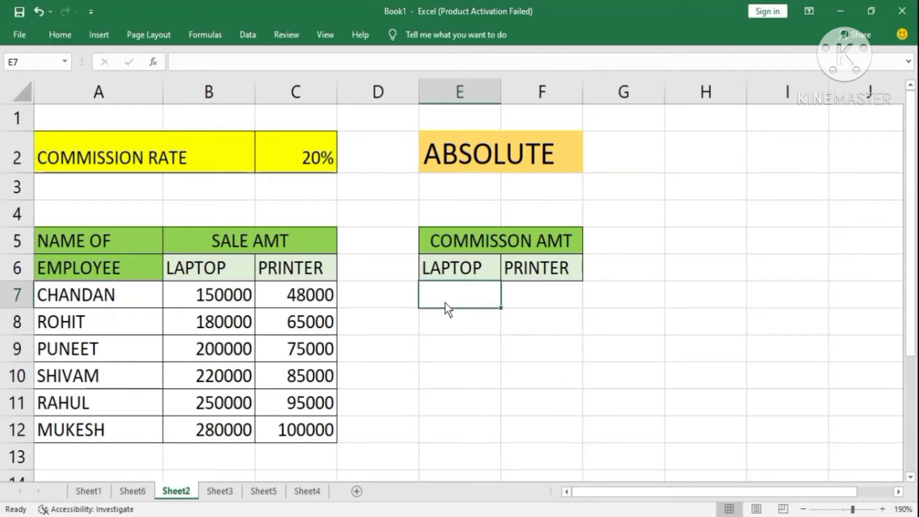
click(307, 162)
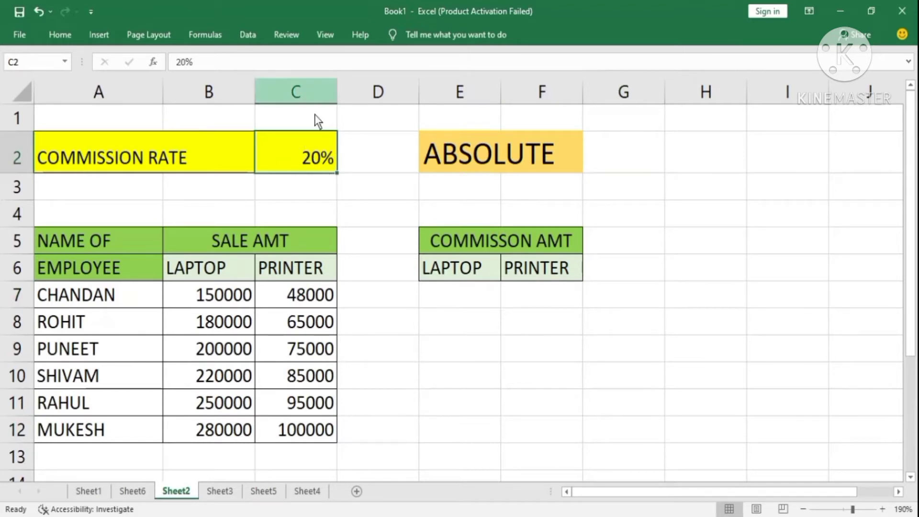
Calculate the first employee's laptop commission in E7 by multiplying the sale amount by the commission rate, =B7*C2
click(479, 305)
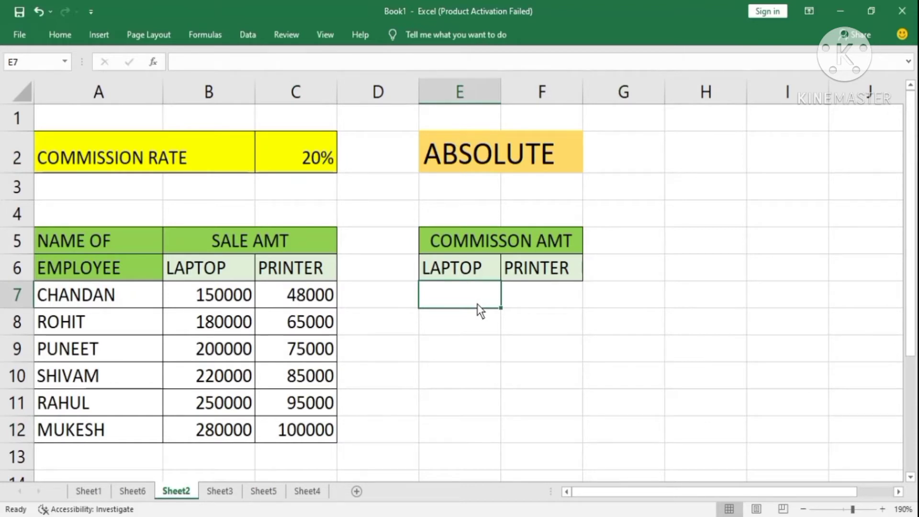
text(=)
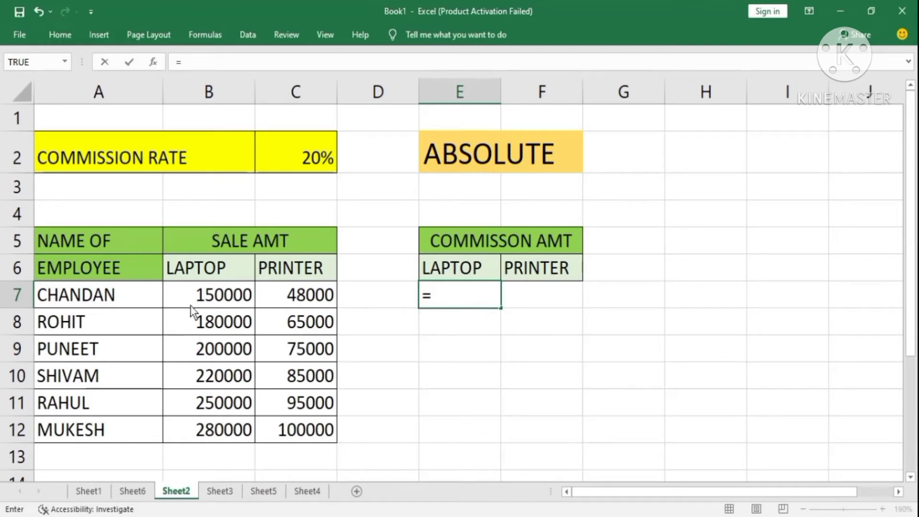
click(220, 302)
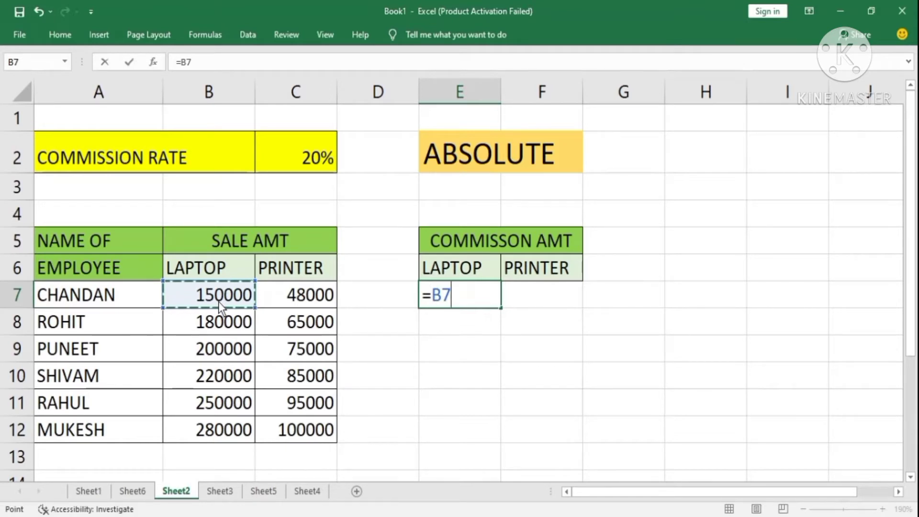
text(*)
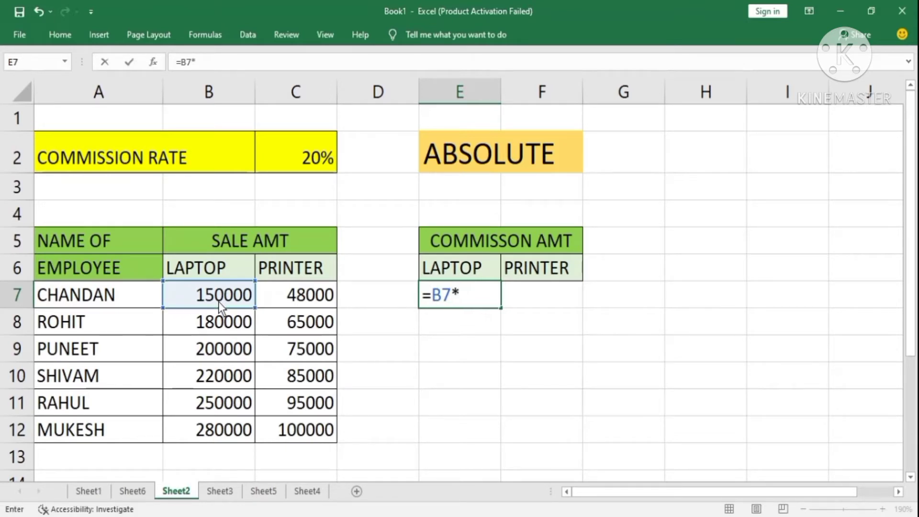
click(314, 152)
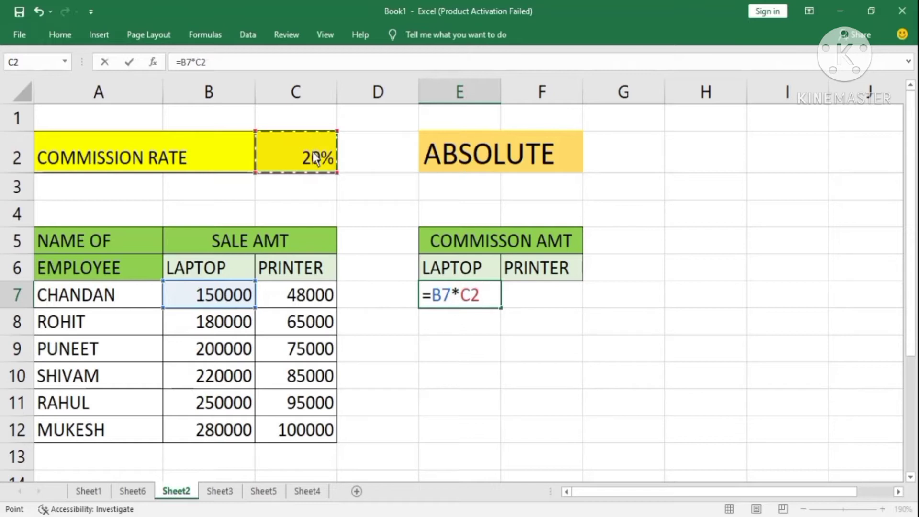
key(Return)
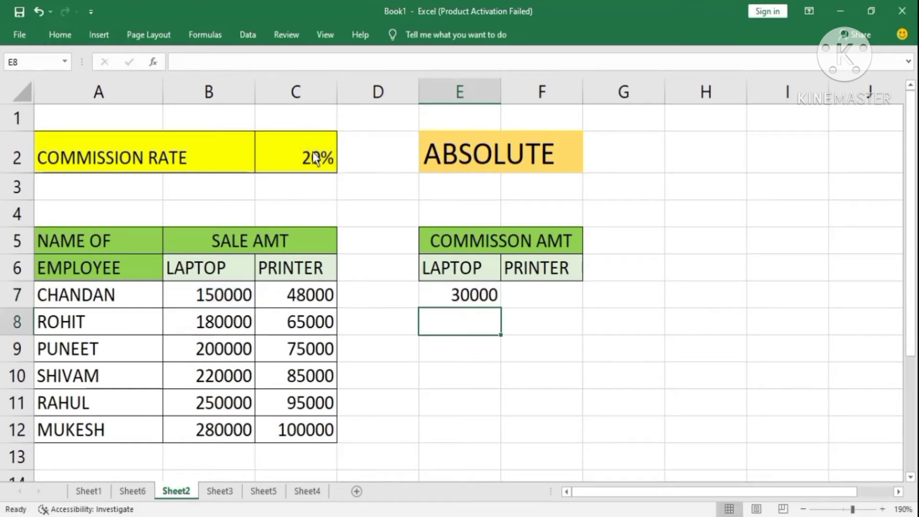
Fill the E7 commission formula down into E8 and compare the formulas in the two cells
key(Up)
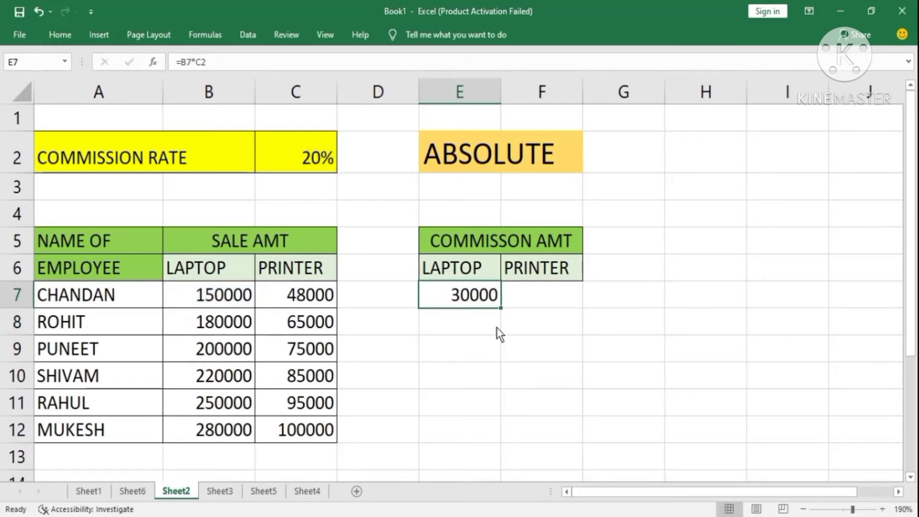
drag(500, 309, 502, 333)
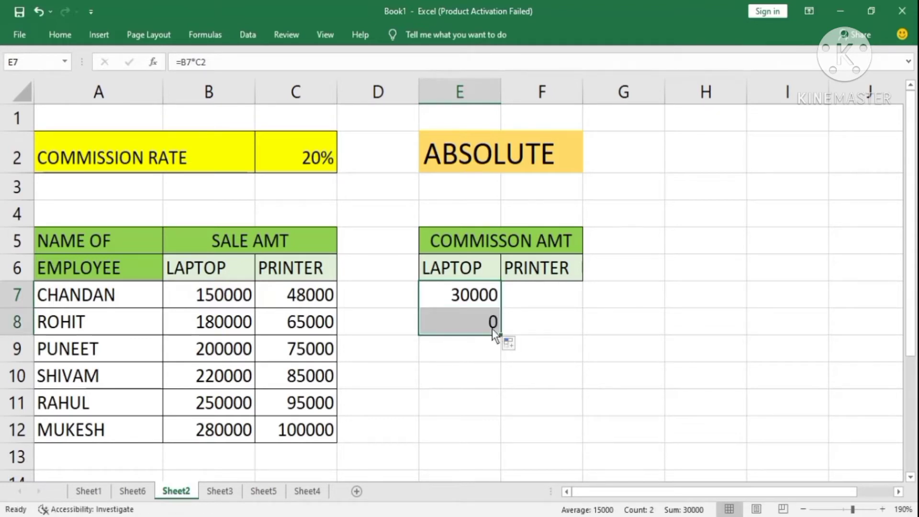
click(476, 327)
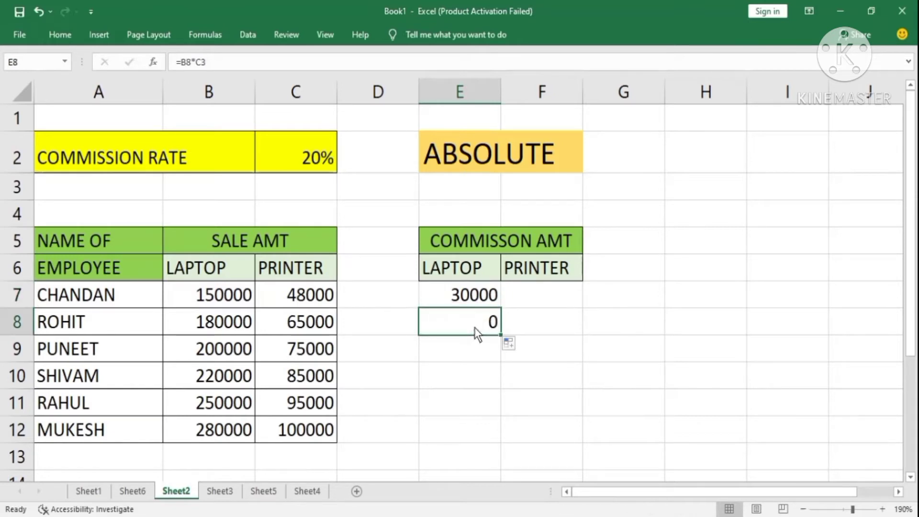
click(483, 305)
click(474, 320)
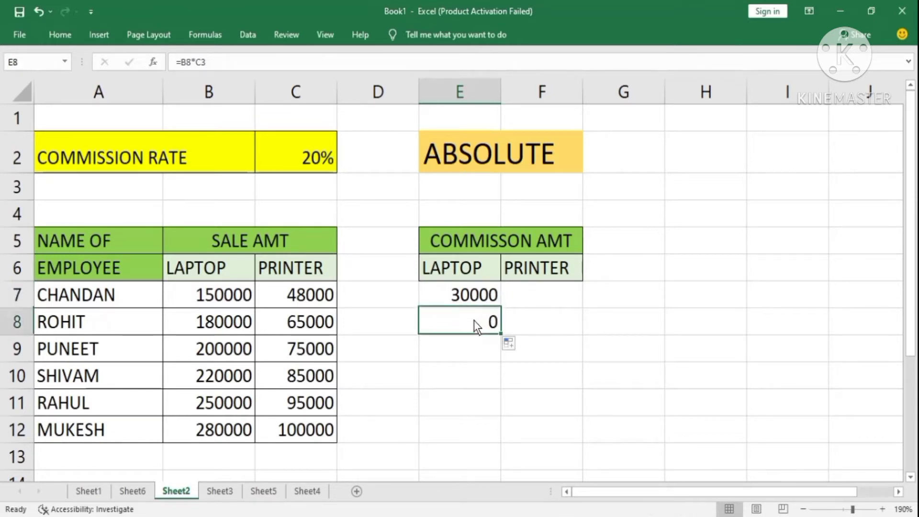
Examine which sale amount and commission rate cells the formulas in E7 and E8 refer to
click(468, 294)
double_click(476, 322)
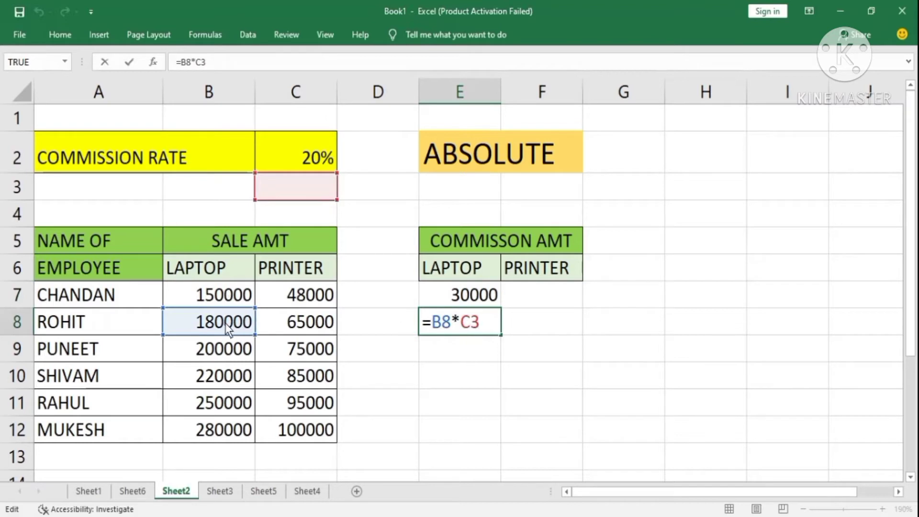
click(448, 289)
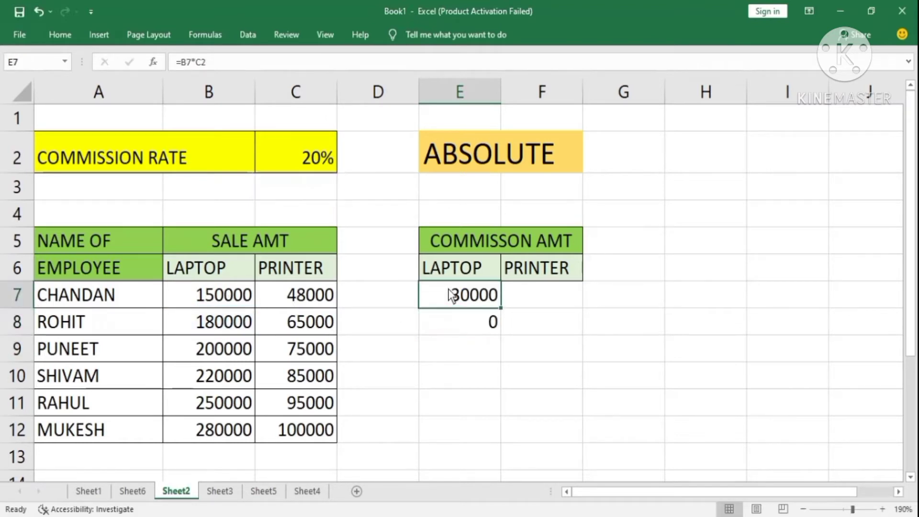
double_click(449, 290)
key(Return)
double_click(452, 318)
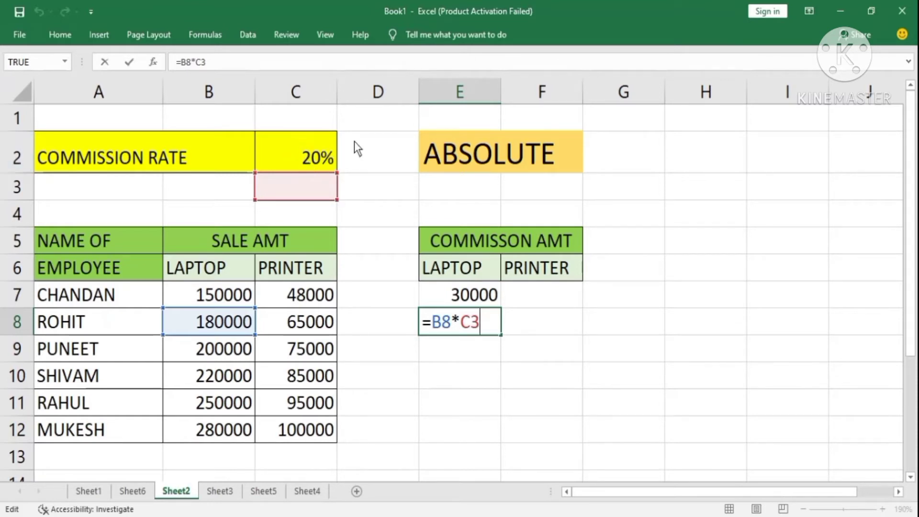
key(Return)
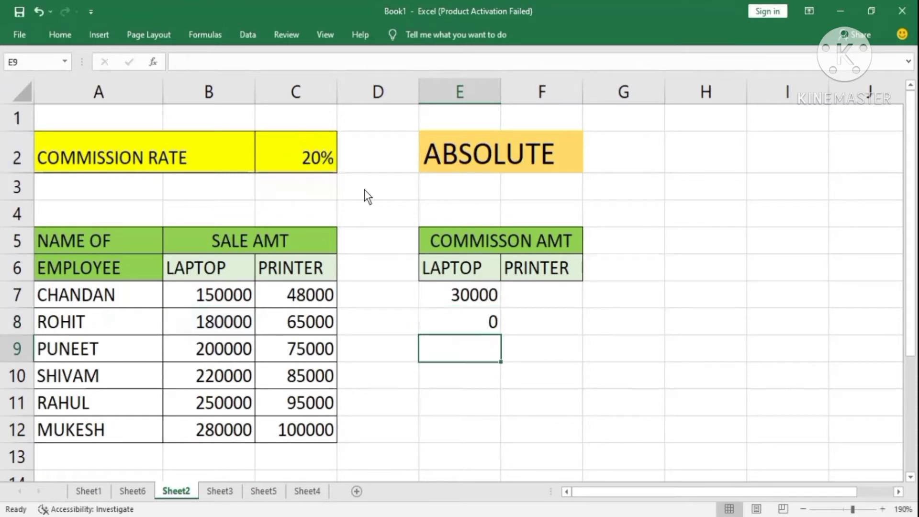
Fill the E7 commission formula across into F7 and inspect the cells the copied formula refers to
key(Up)
key(Up)
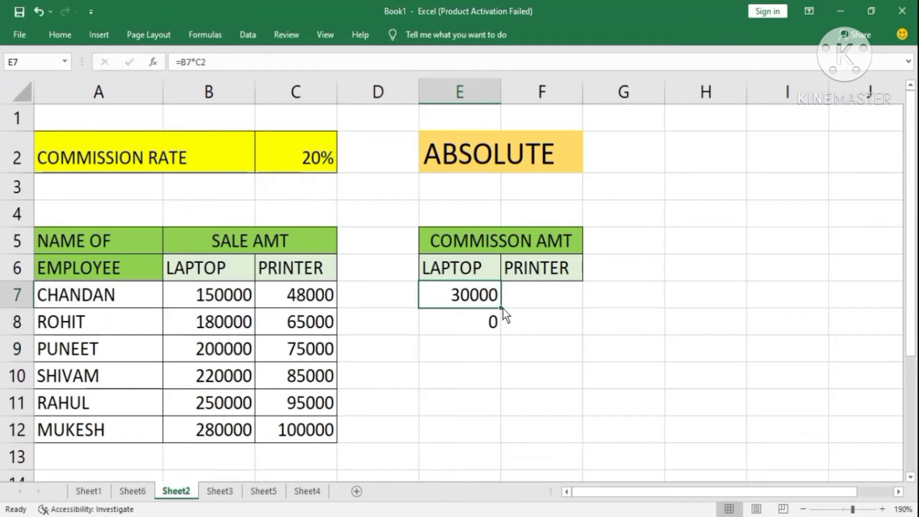
drag(501, 309, 571, 306)
click(539, 294)
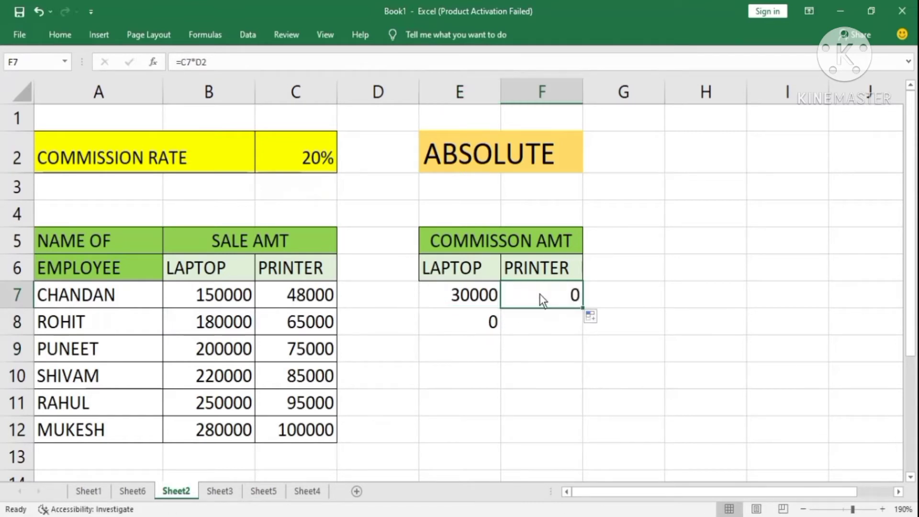
double_click(539, 294)
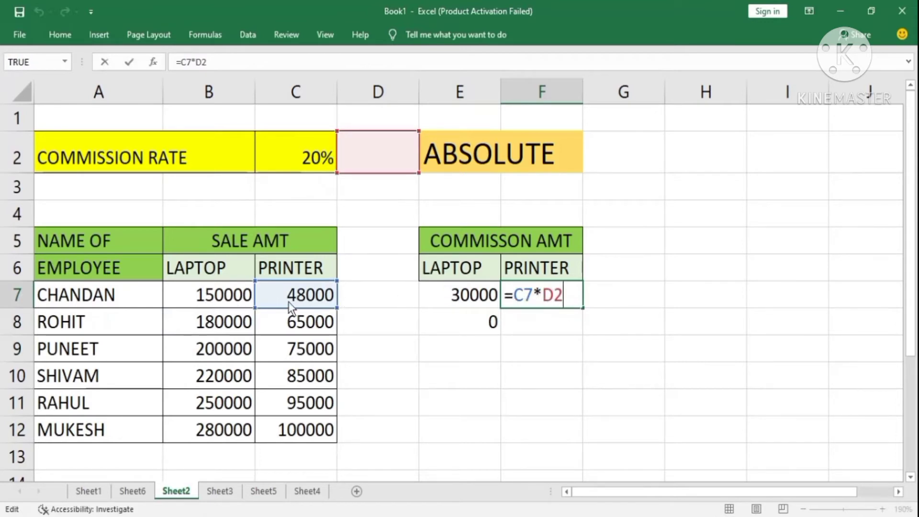
Compare the cell references of the laptop formula in E7 with those of the printer formula in F7
click(230, 306)
double_click(476, 297)
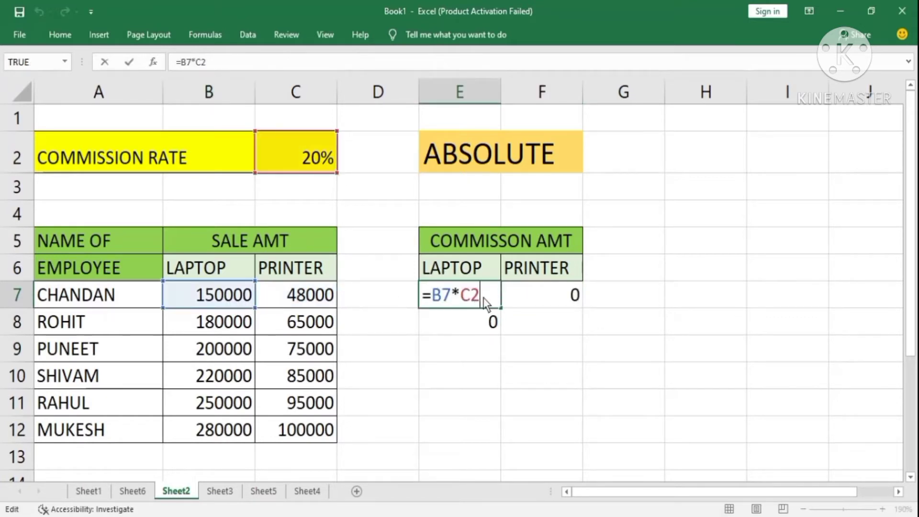
click(530, 295)
double_click(519, 297)
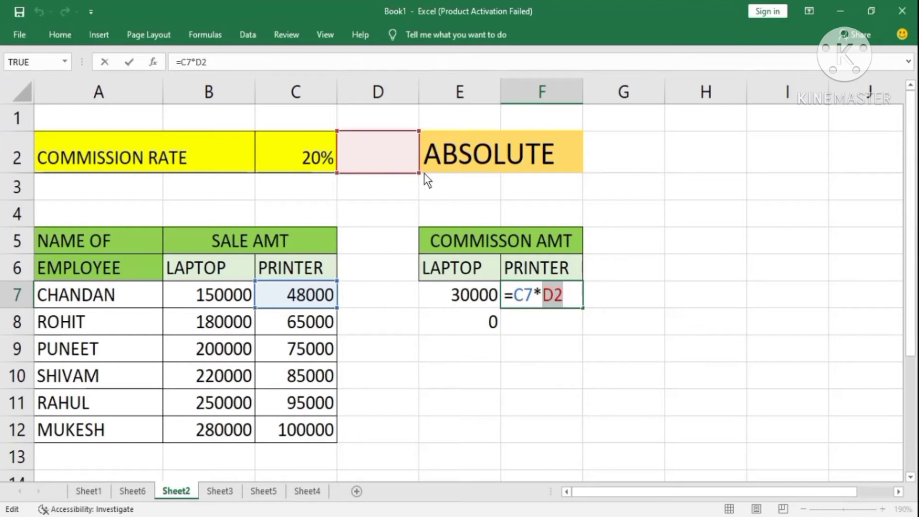
key(Return)
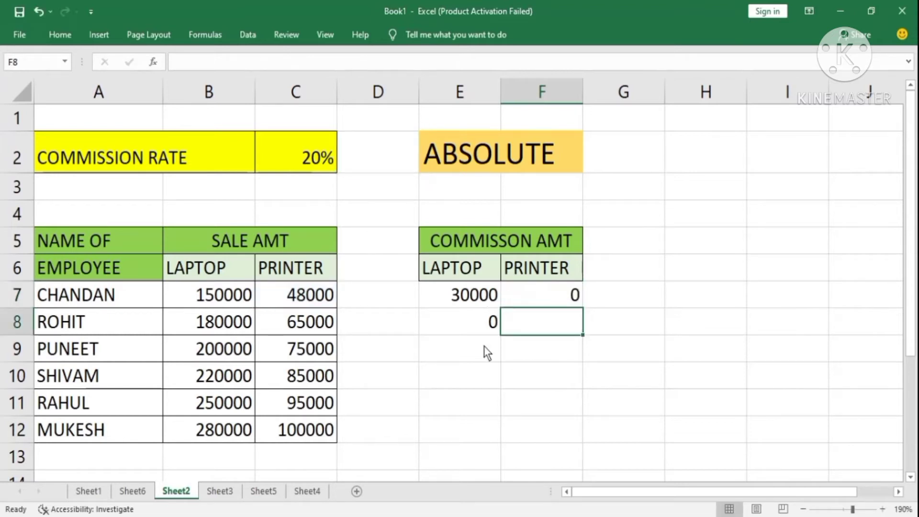
click(490, 300)
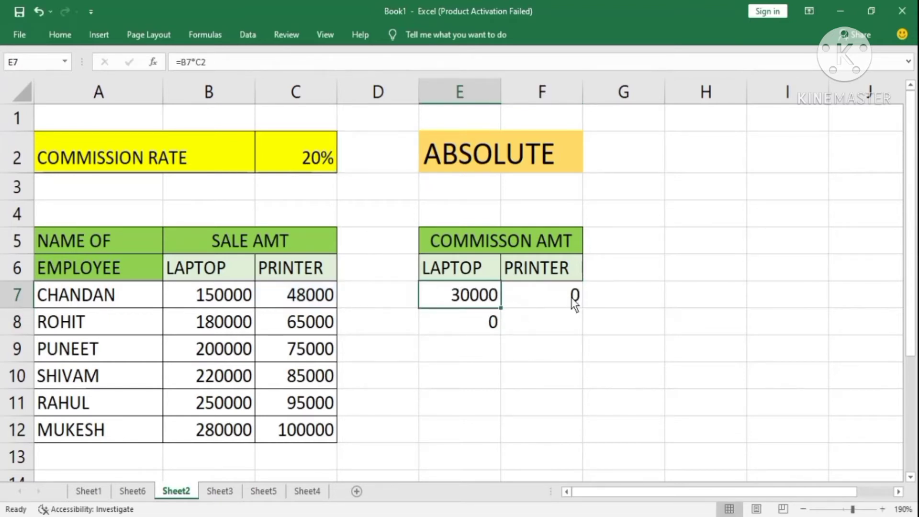
key(F2)
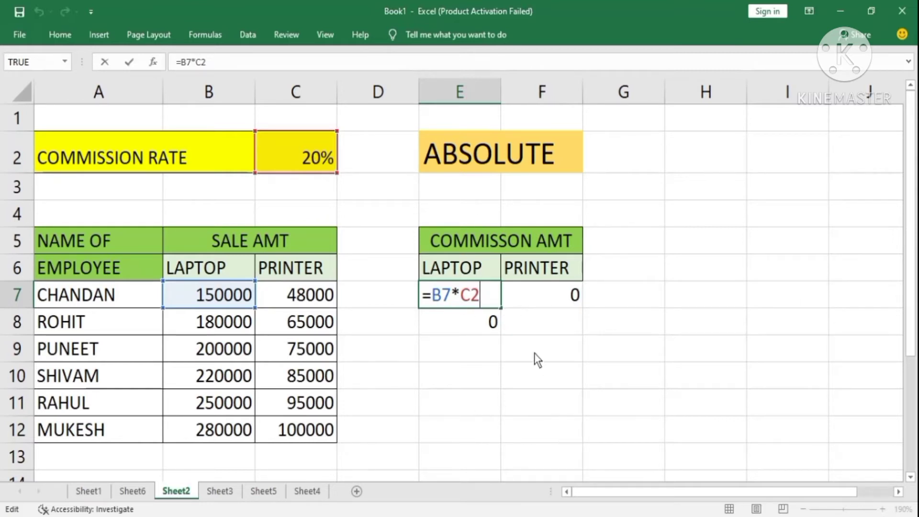
click(533, 294)
Make the commission rate reference in E7 absolute so the formula reads =B7*$C$2
click(454, 307)
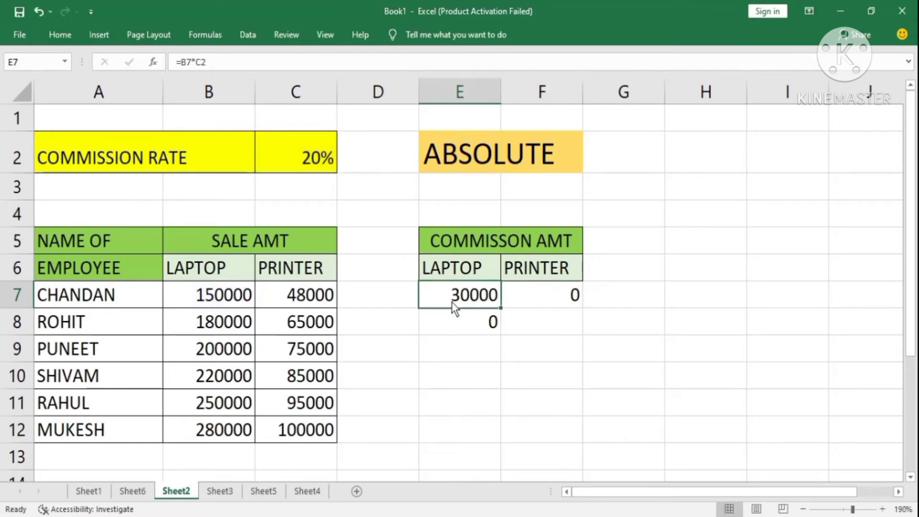
key(F2)
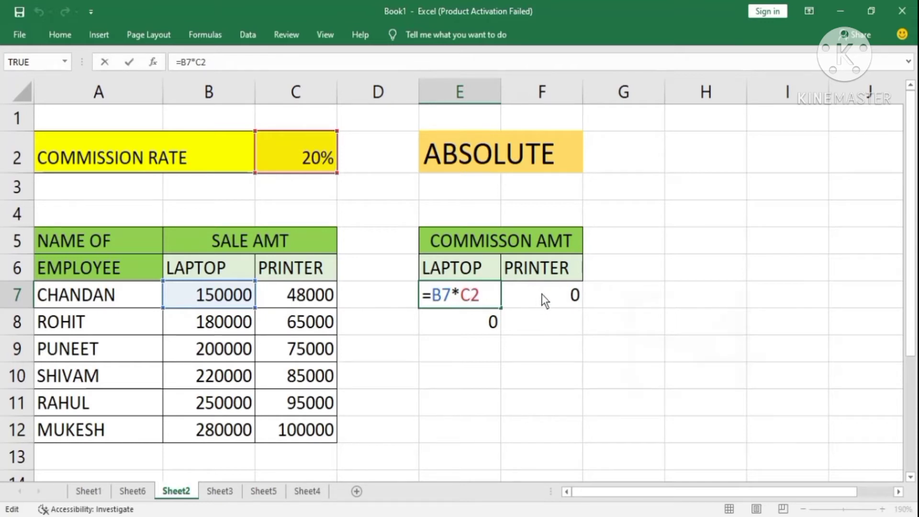
key(F4)
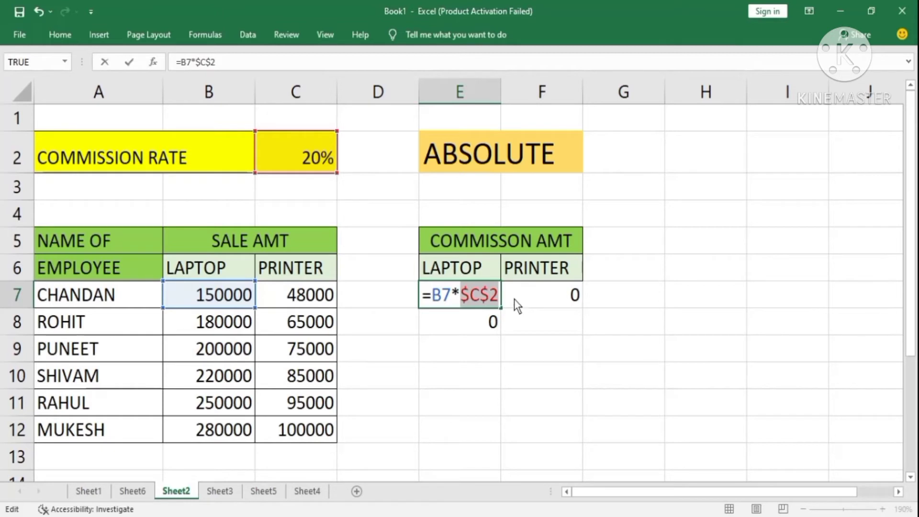
key(Return)
Fill the E7 formula across and down through all laptop and printer commission cells, E7 to F12
key(Up)
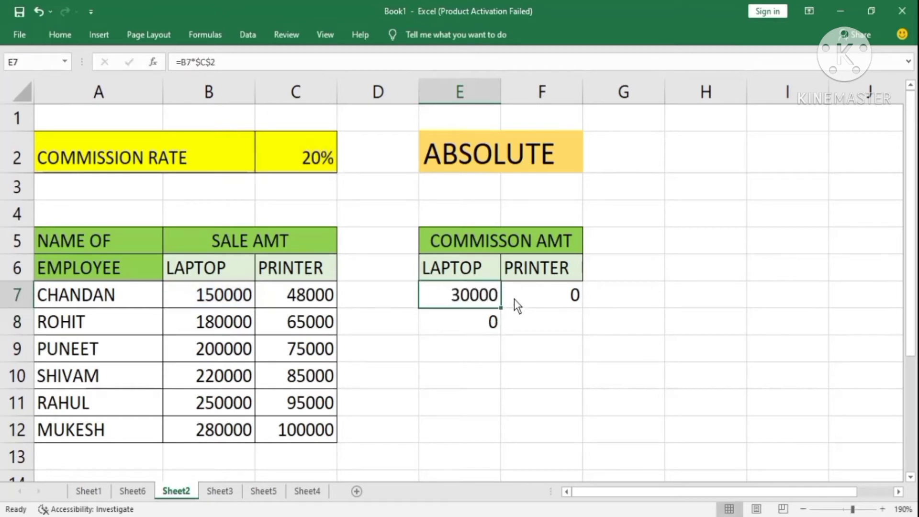
drag(501, 308, 562, 443)
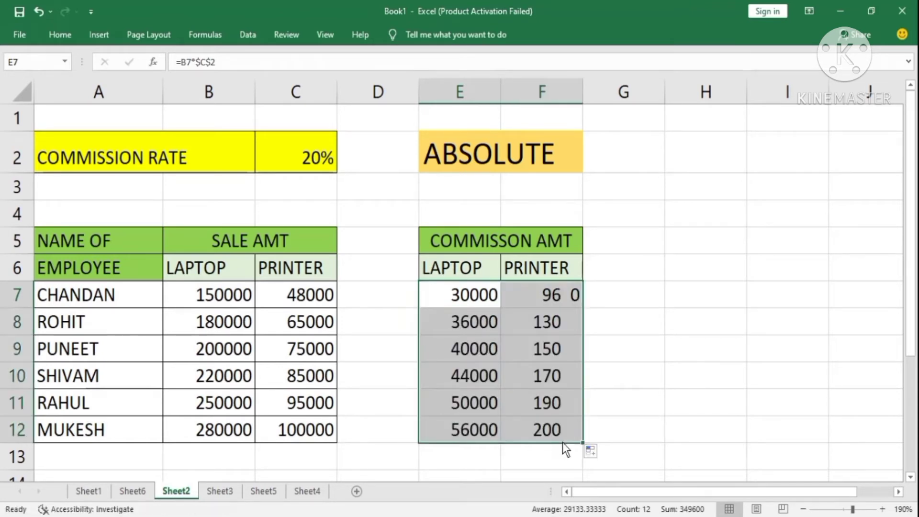
click(660, 352)
Check the sale amount and commission rate references of the laptop commission formulas in E7, E9 and E11
click(492, 297)
double_click(491, 299)
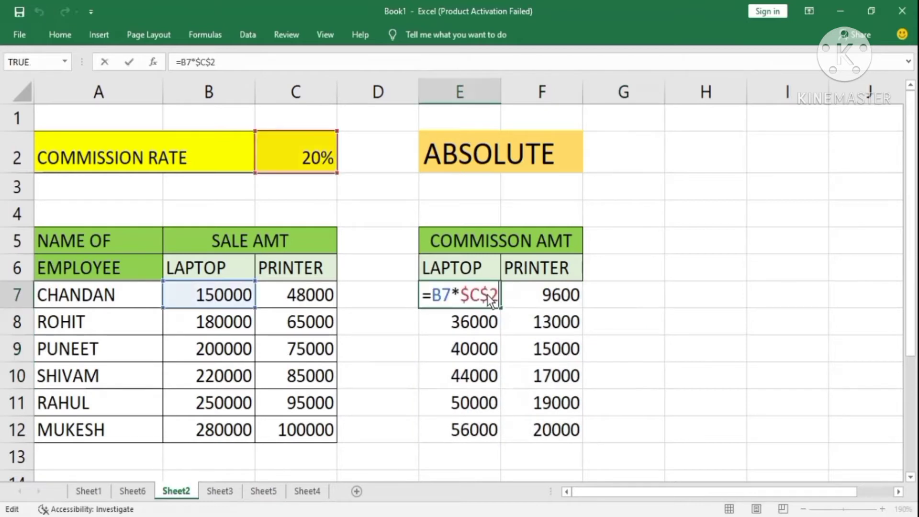
click(480, 350)
double_click(479, 349)
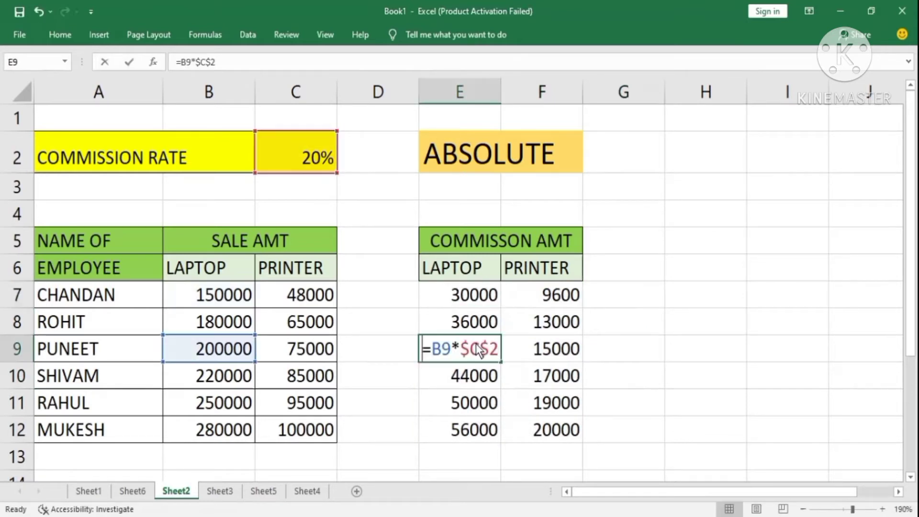
click(474, 410)
double_click(474, 412)
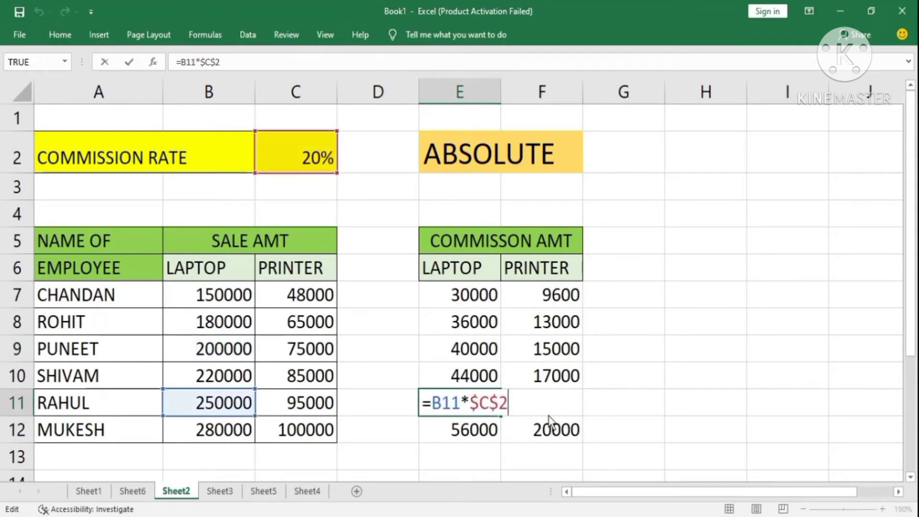
Check the sale amount and commission rate references of the printer commission formulas in F7, F9 and F11
click(544, 334)
double_click(545, 331)
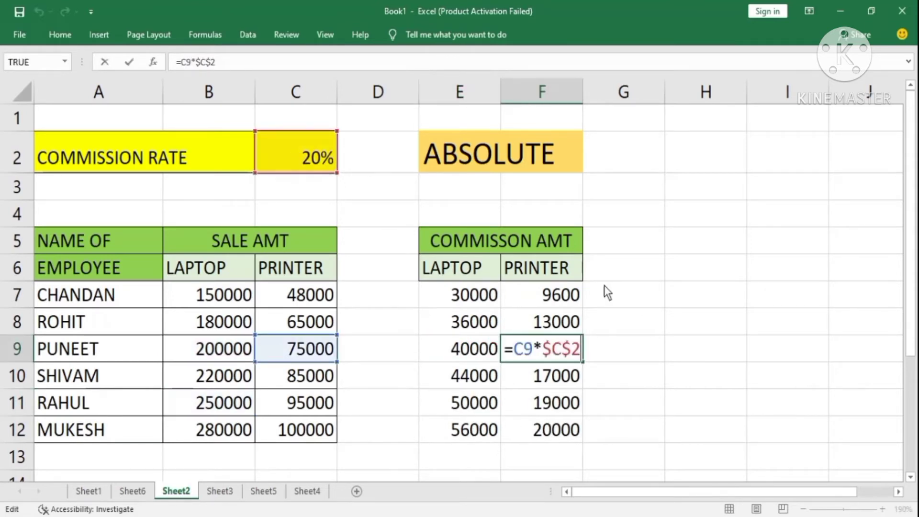
click(551, 291)
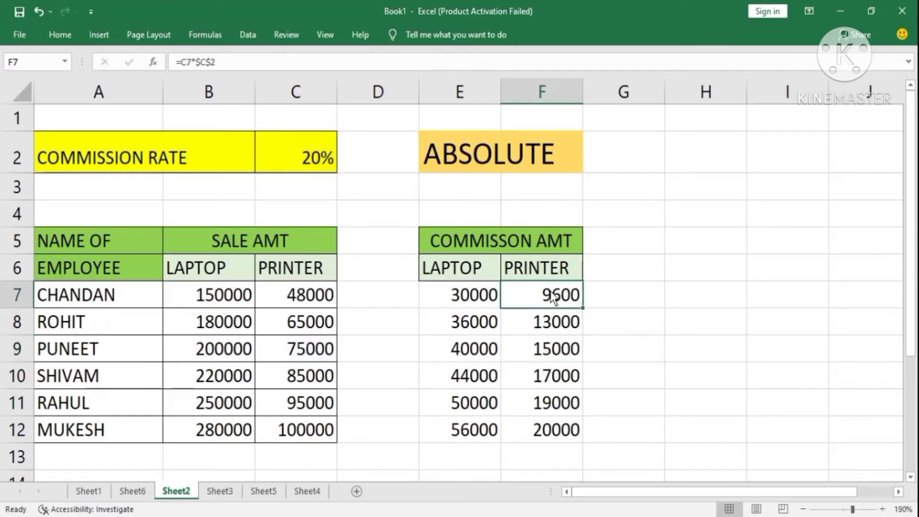
double_click(551, 291)
click(559, 352)
double_click(559, 351)
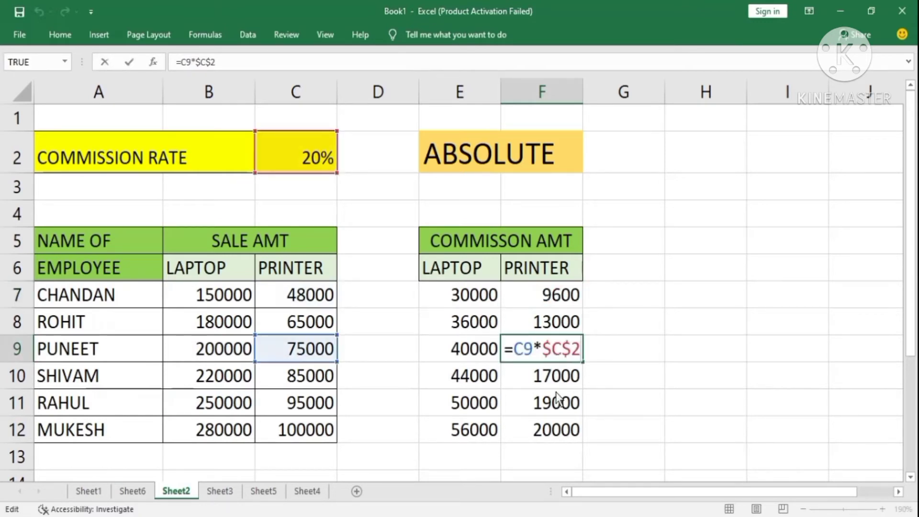
click(556, 391)
double_click(556, 391)
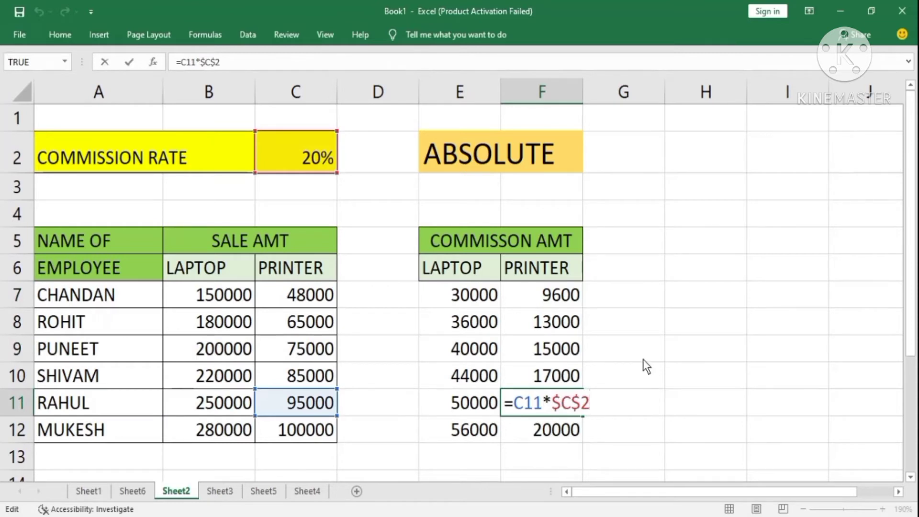
click(640, 345)
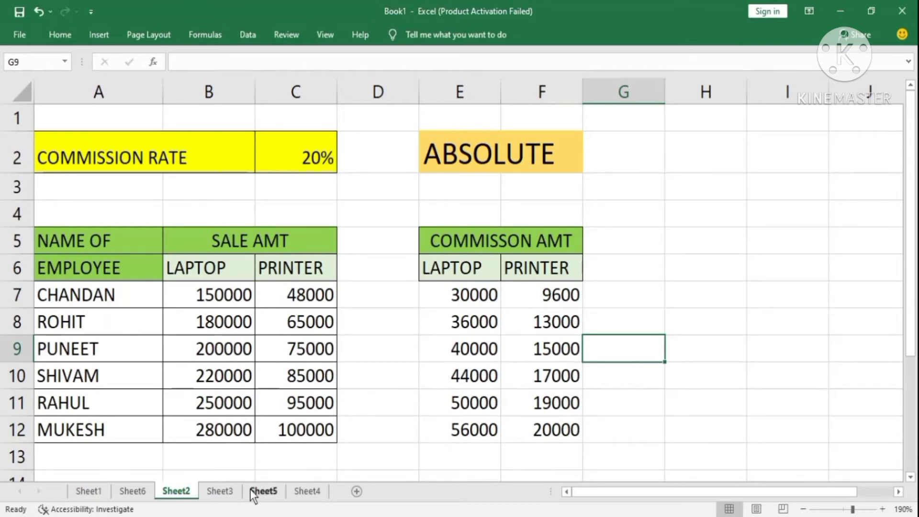
On Sheet3, enter =B5*D5 as the laptop commission in F5 and fill it down through F10
click(221, 490)
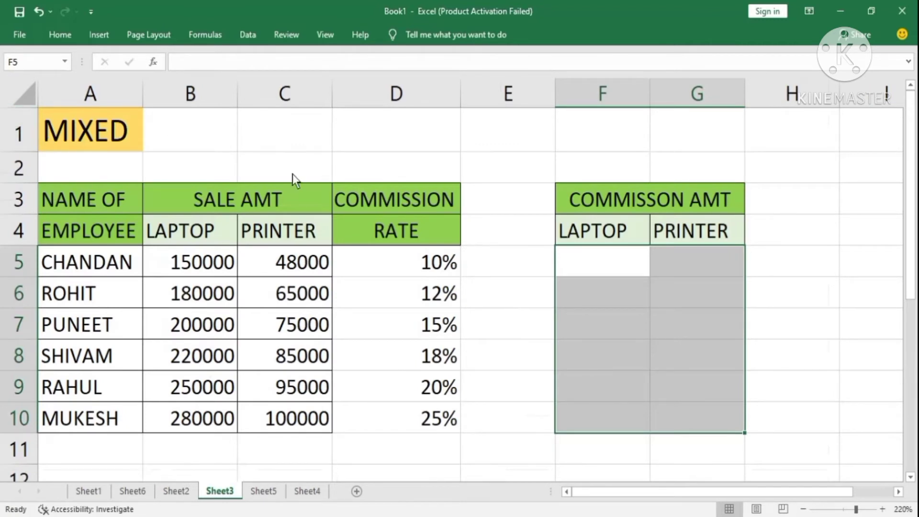
click(490, 262)
click(579, 257)
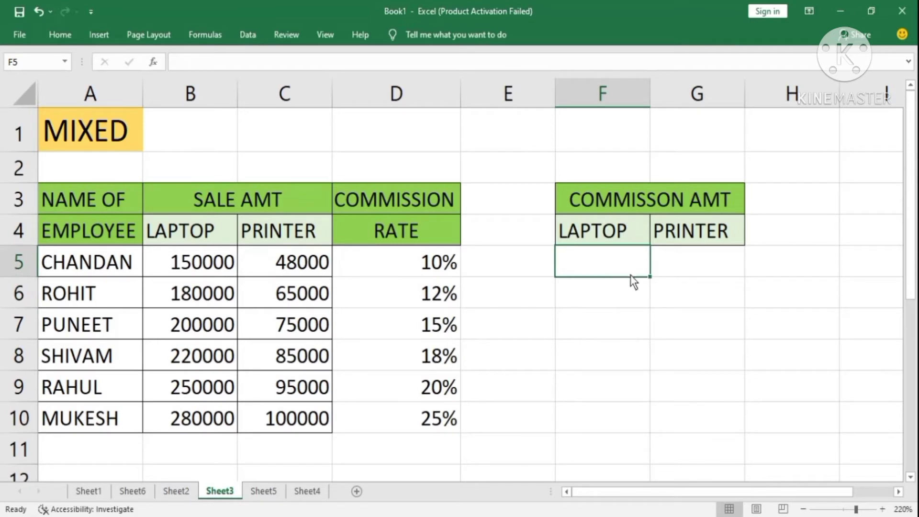
text(=)
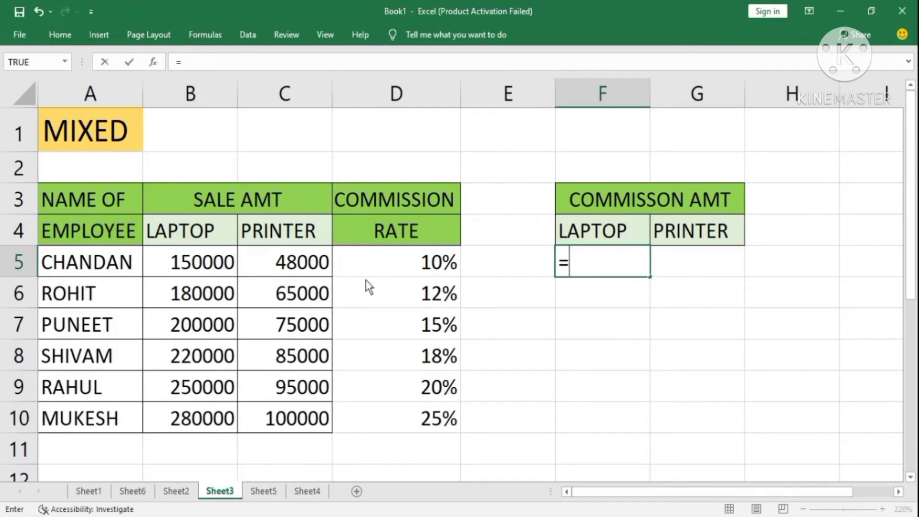
click(192, 269)
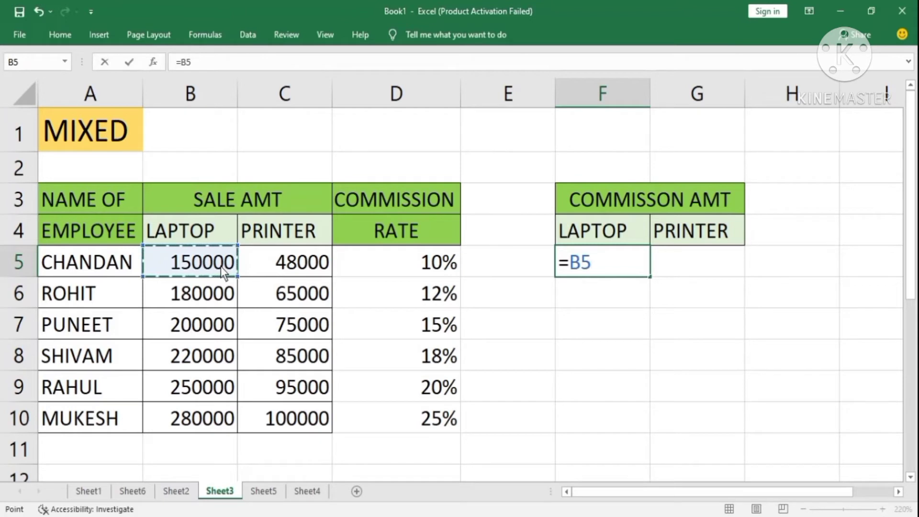
text(*)
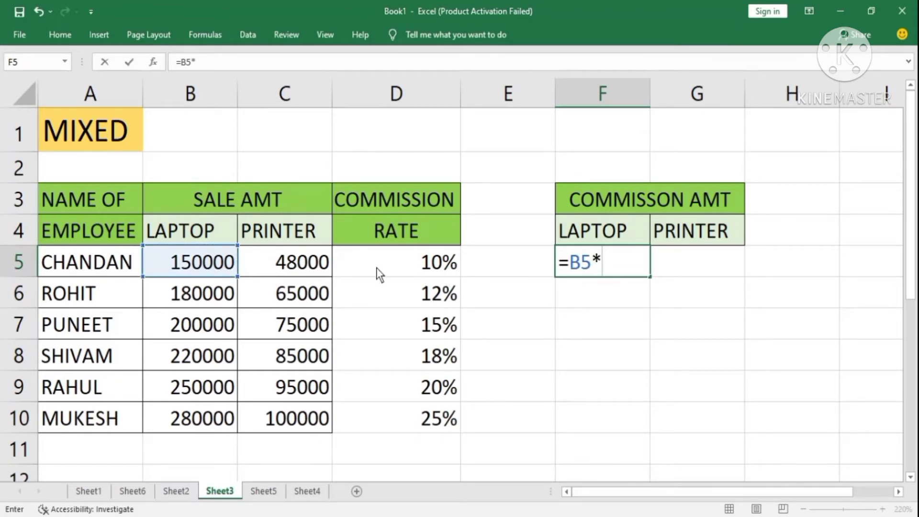
click(444, 263)
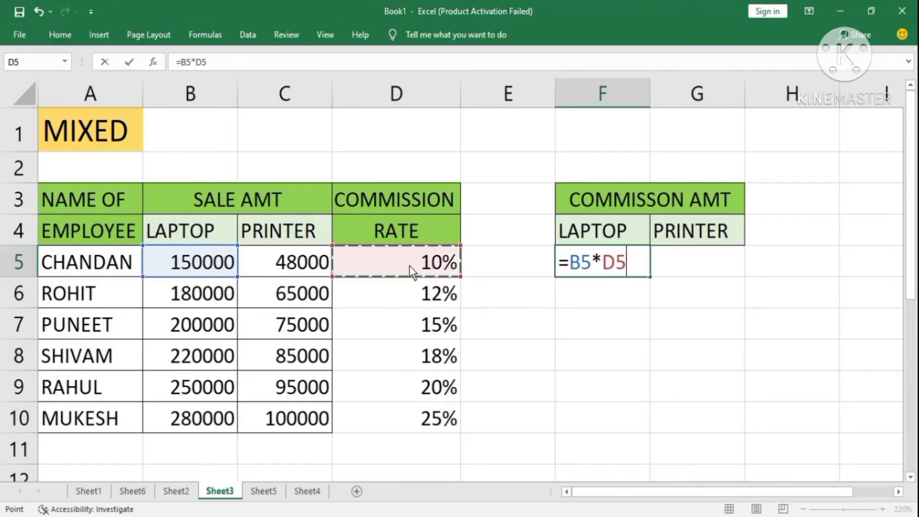
key(Return)
click(648, 272)
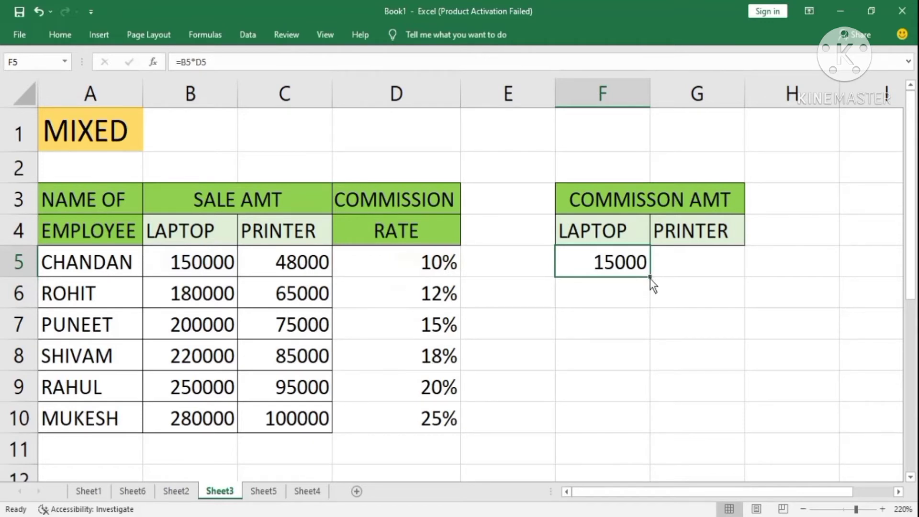
drag(650, 278, 655, 431)
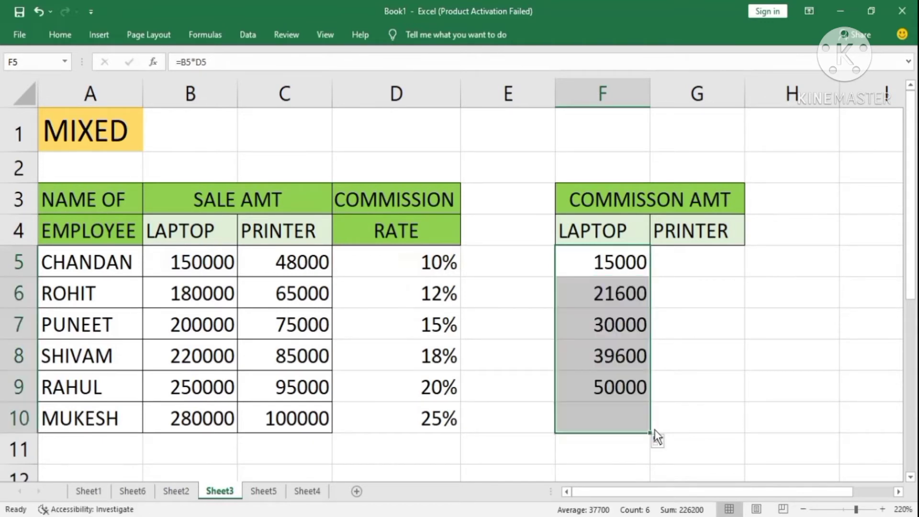
Check the sale amount and commission rate references of the laptop commission formulas in F6 to F10
key(Down)
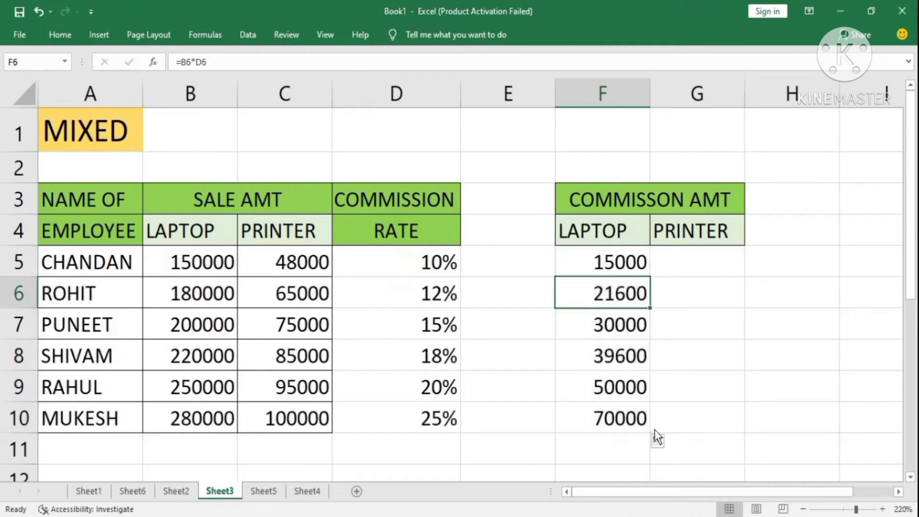
key(F2)
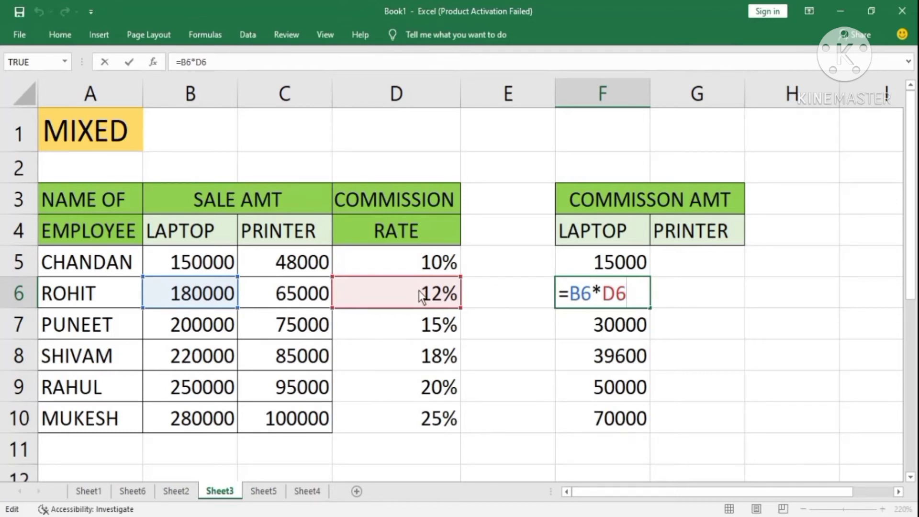
key(Return)
key(F2)
key(Return)
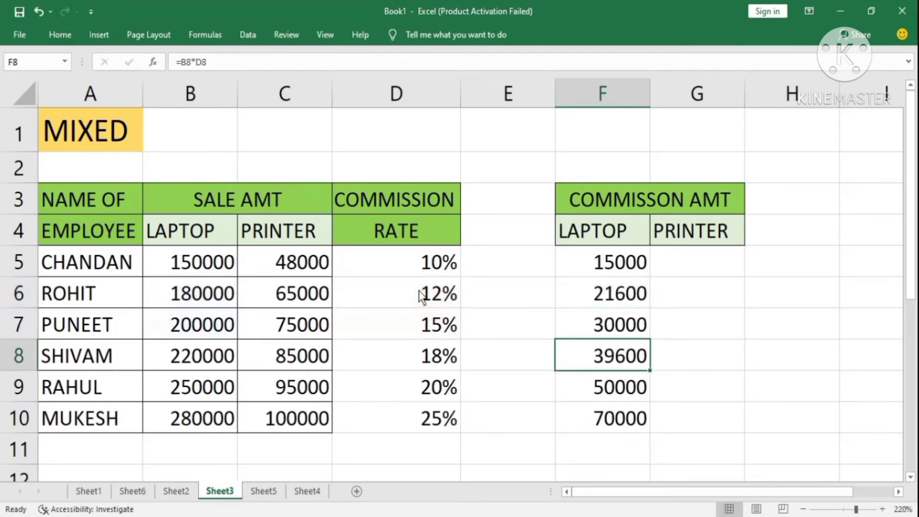
key(F2)
key(Return)
key(F2)
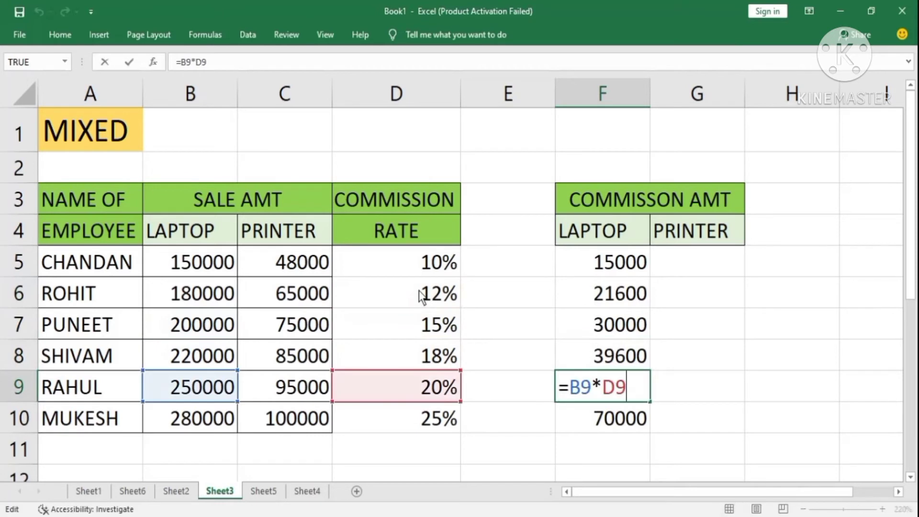
key(Return)
key(F2)
key(shift+Return)
Fill the laptop commission formulas across into the printer commission cells, G5 to G10
key(Up)
key(Up)
key(Up)
key(Up)
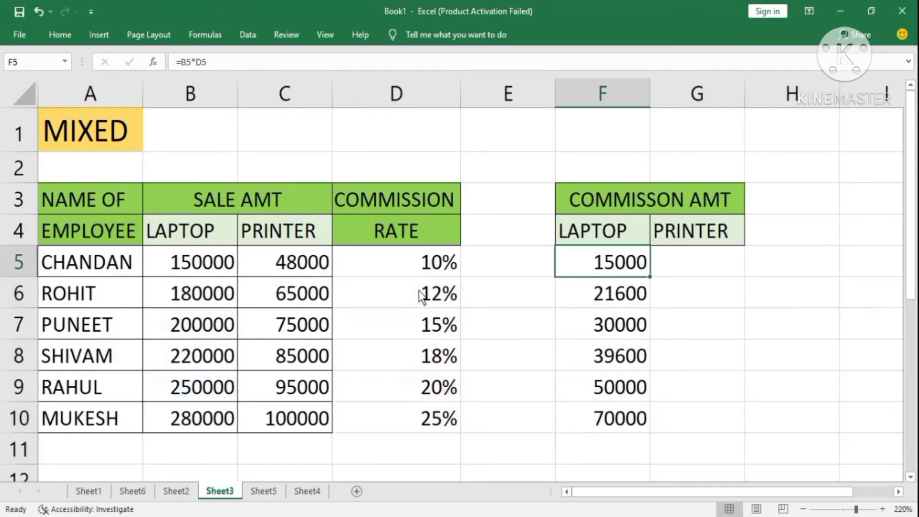
drag(629, 265, 730, 434)
click(788, 285)
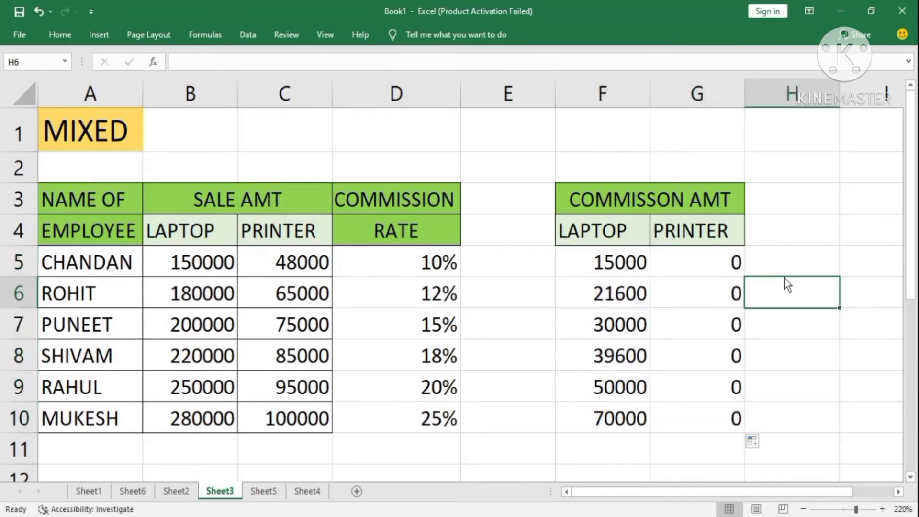
Check which sale amount and commission rate cells the printer commission formula in G5 refers to
click(700, 264)
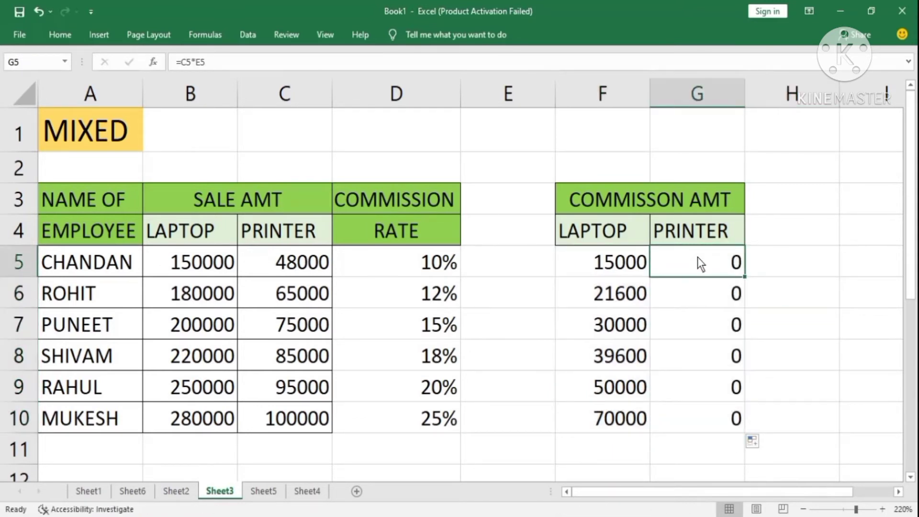
key(F2)
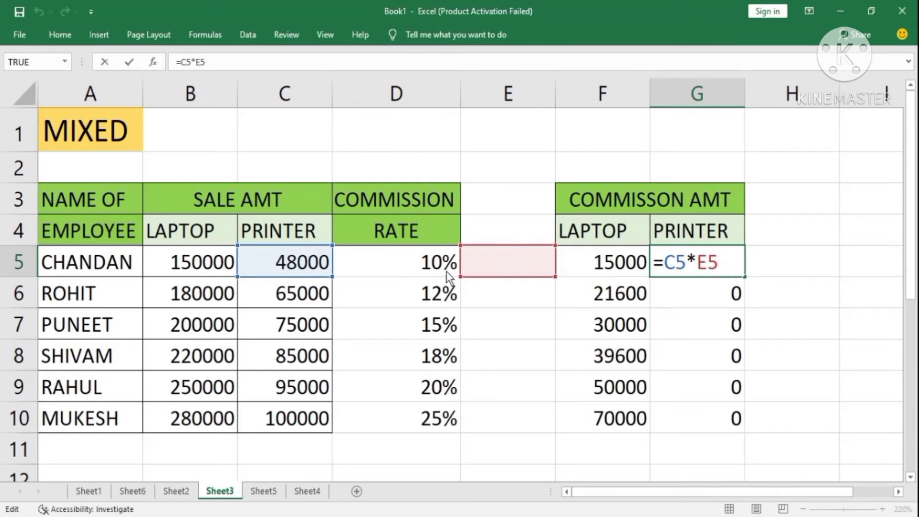
click(749, 260)
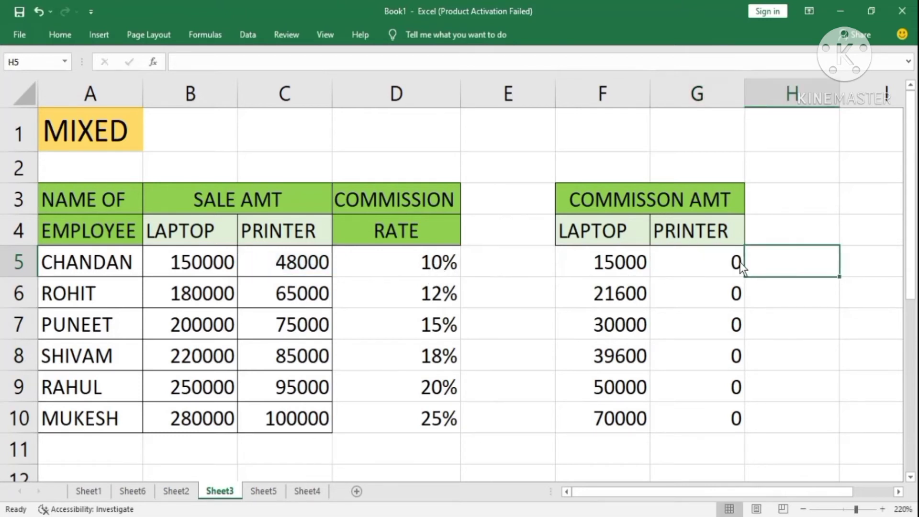
click(709, 260)
Compare the commission rate cells D5 to D7 with the neighbouring cells in column E
click(401, 264)
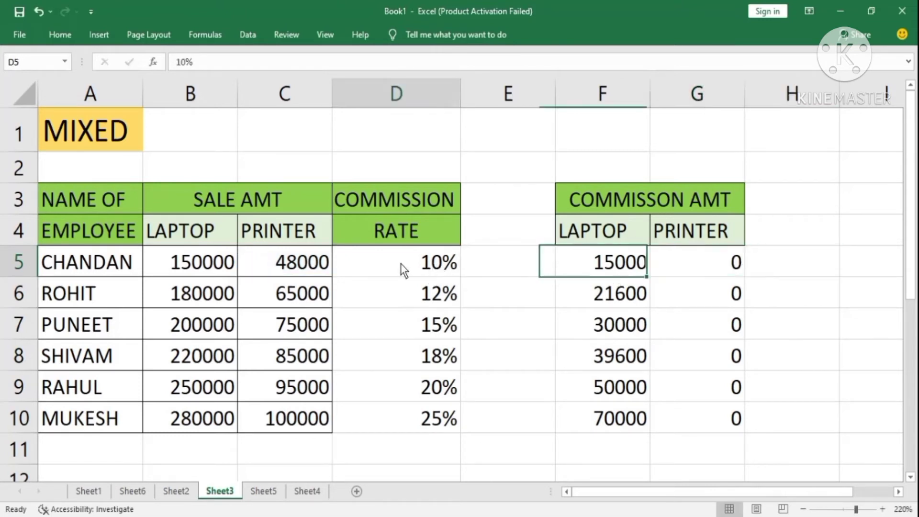
click(484, 306)
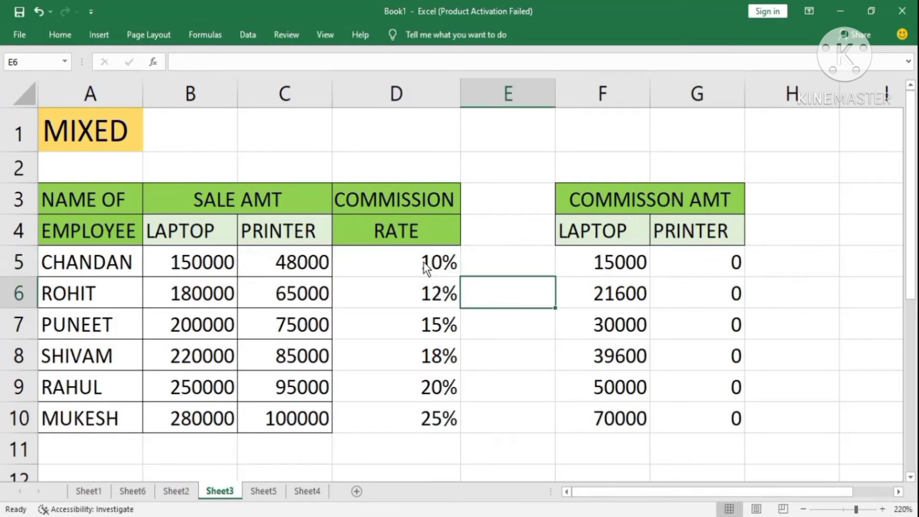
click(422, 264)
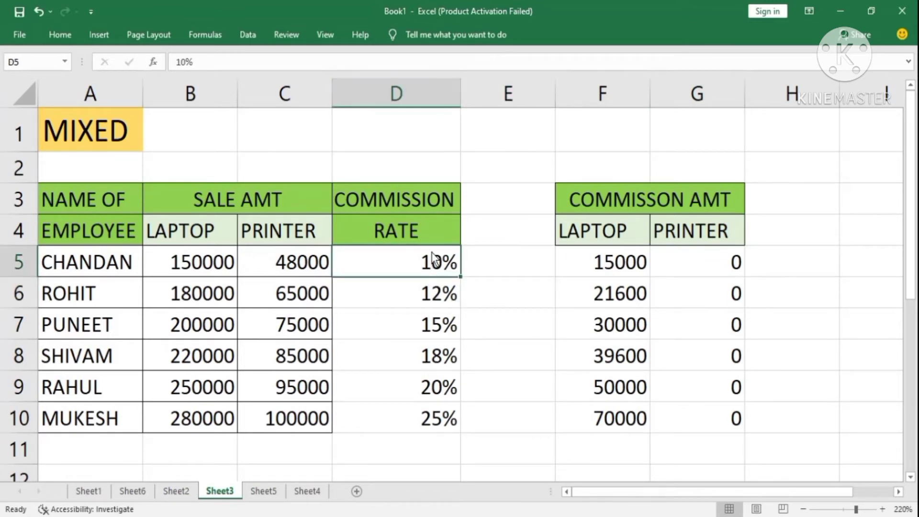
click(427, 297)
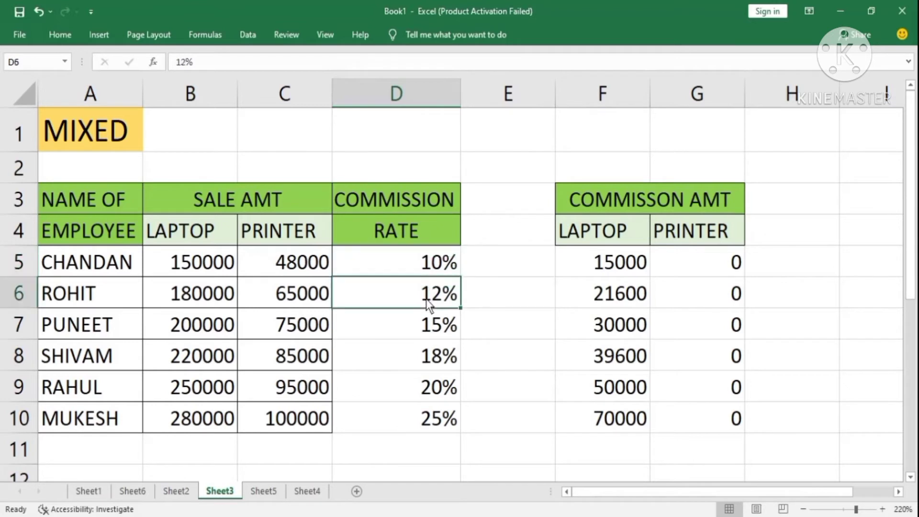
click(429, 333)
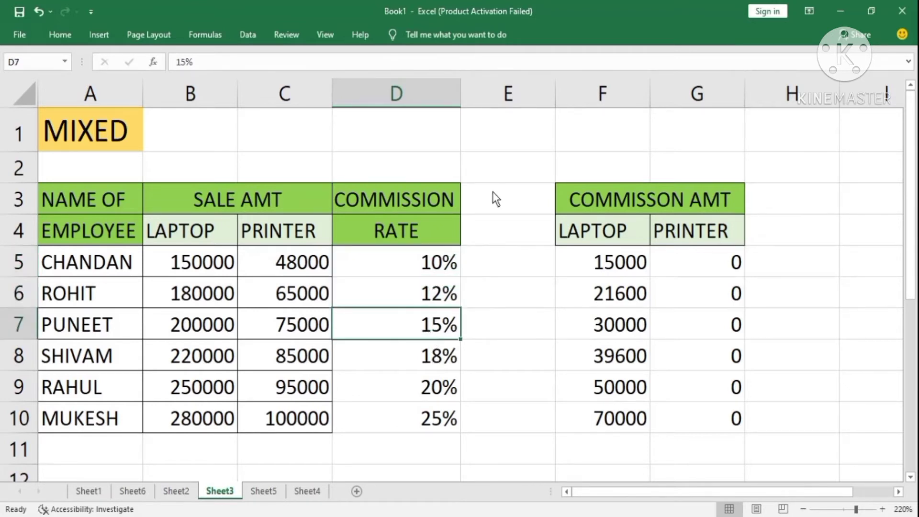
click(438, 259)
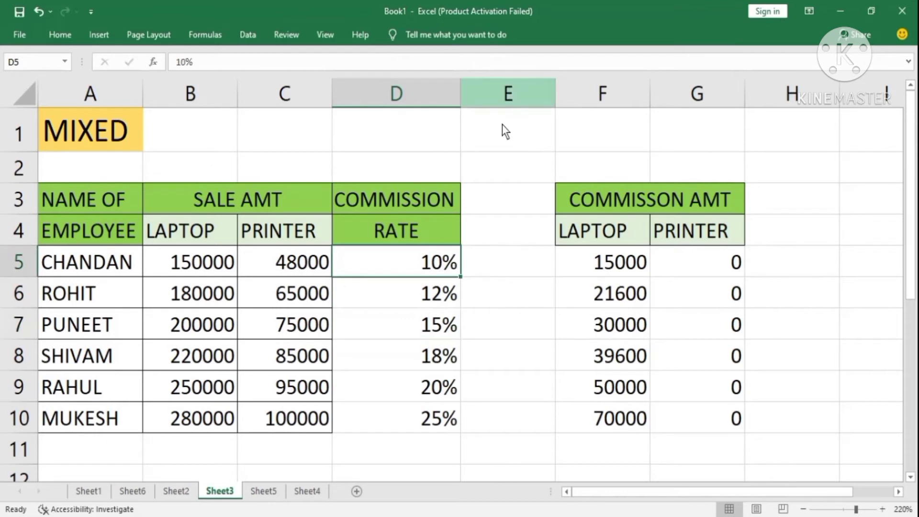
click(500, 265)
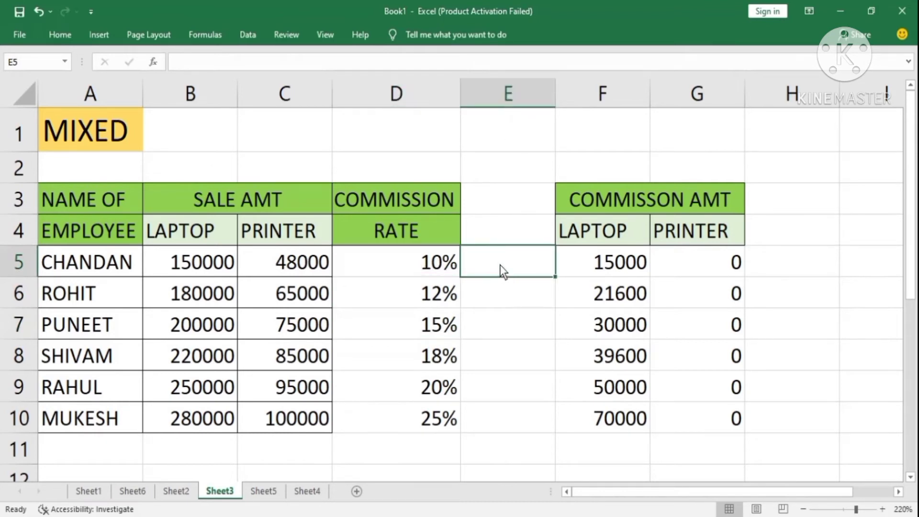
click(436, 305)
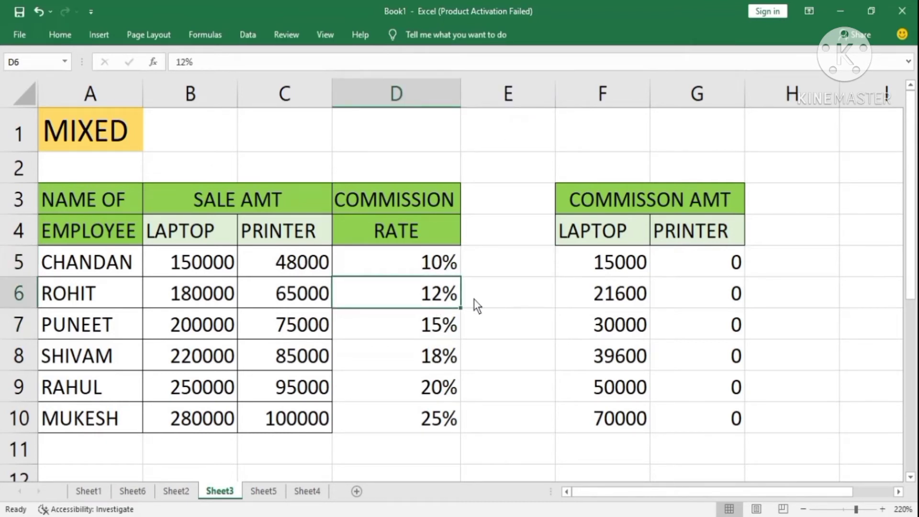
click(507, 296)
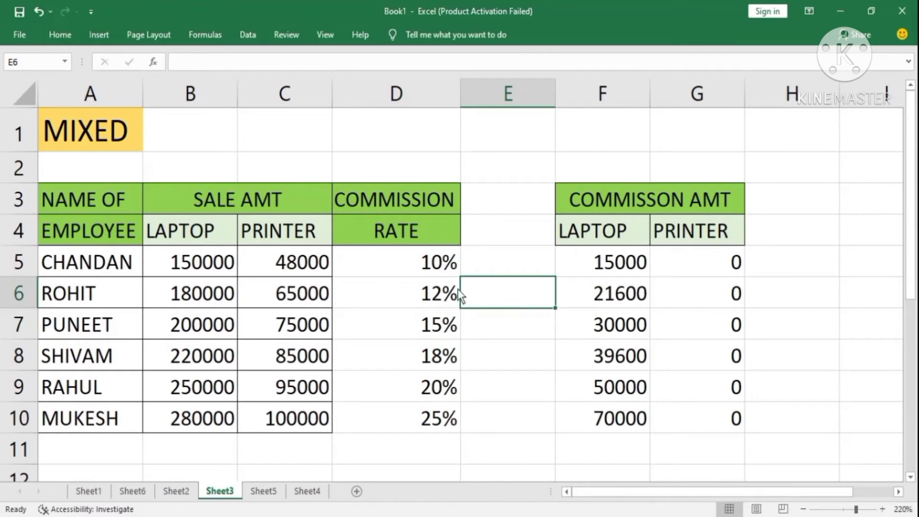
click(429, 264)
double_click(429, 264)
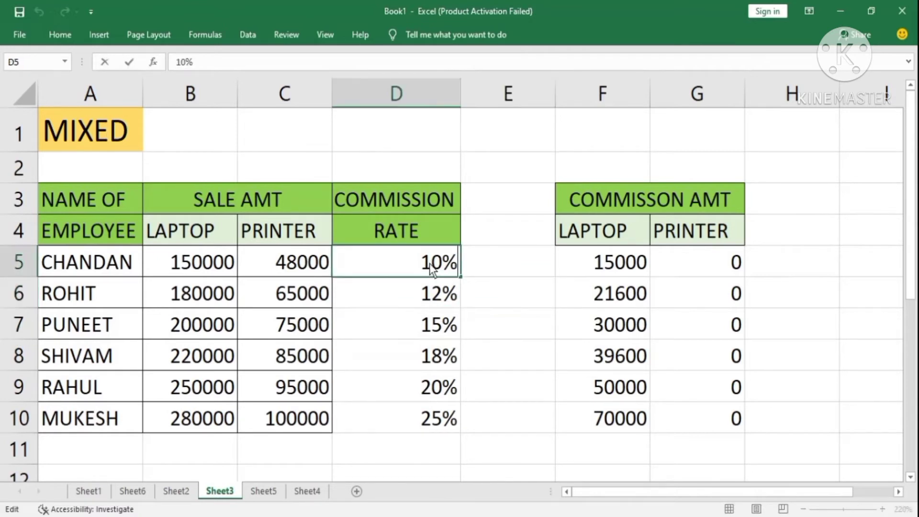
click(484, 273)
Lock only the column of the commission rate reference in F5 so the formula reads =B5*$D5
click(602, 259)
double_click(602, 260)
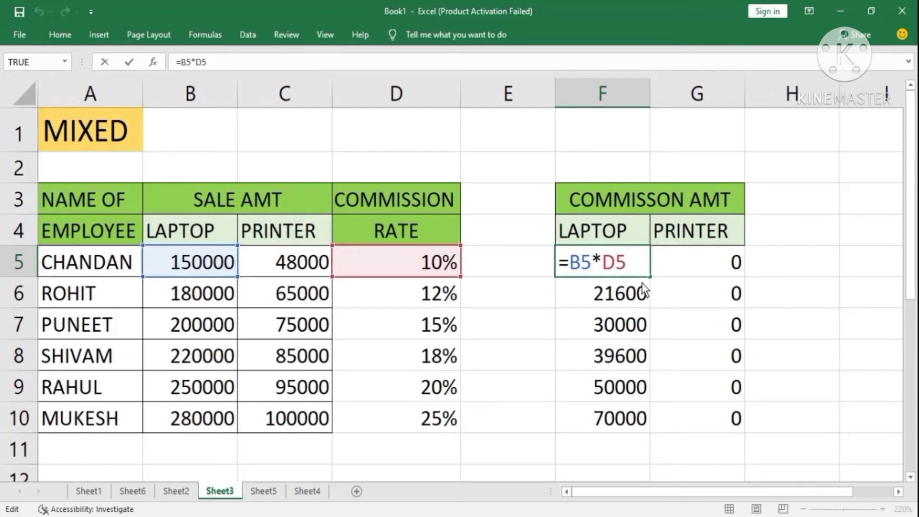
click(604, 265)
key(F4)
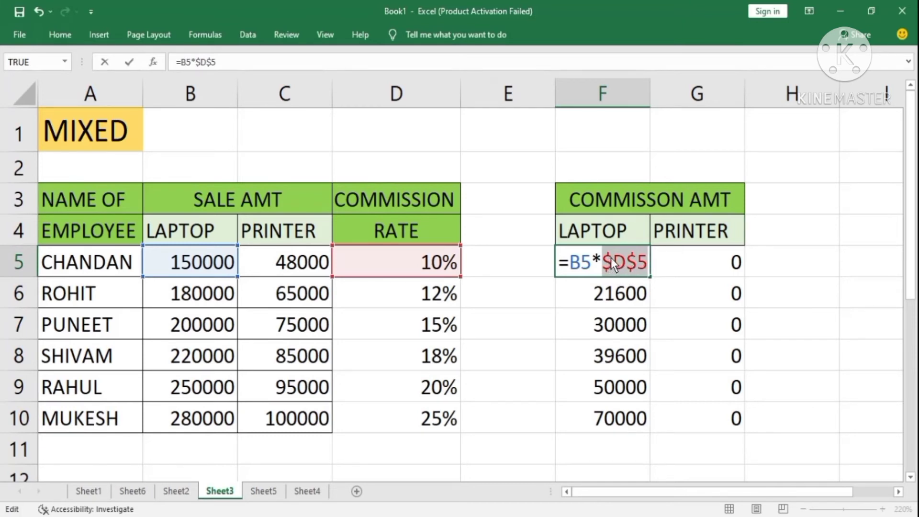
key(F4)
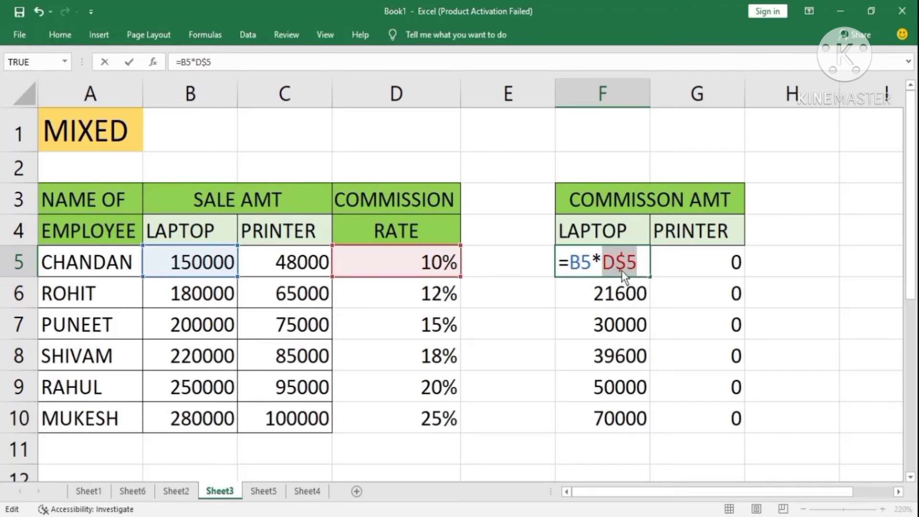
key(F4)
key(Return)
Fill the F5 formula across and down through all laptop and printer commission cells, F5 to G10
click(625, 262)
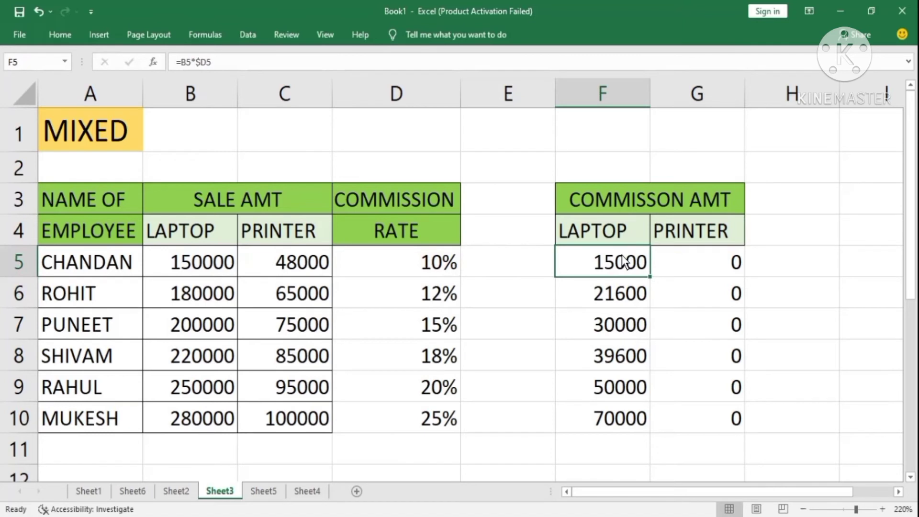
drag(652, 279, 717, 427)
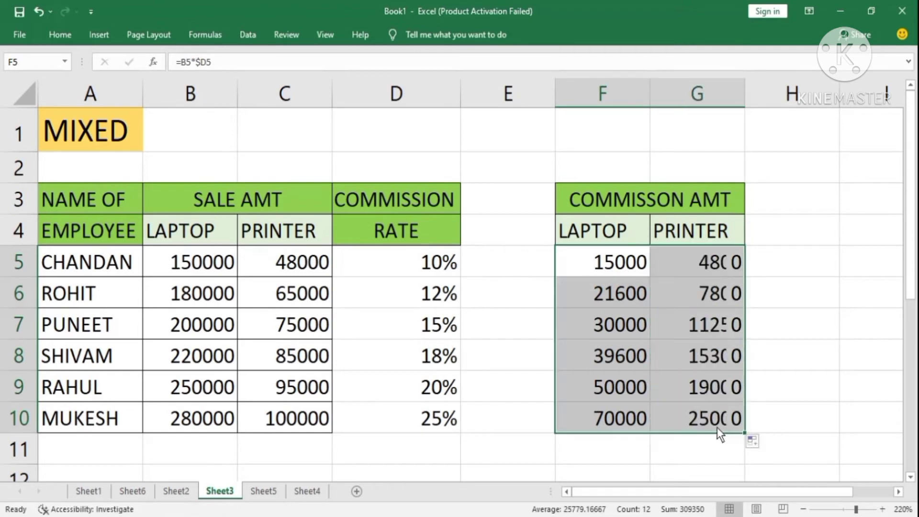
Check the sale amount and commission rate references of the commission formulas in F5 and G5
key(F2)
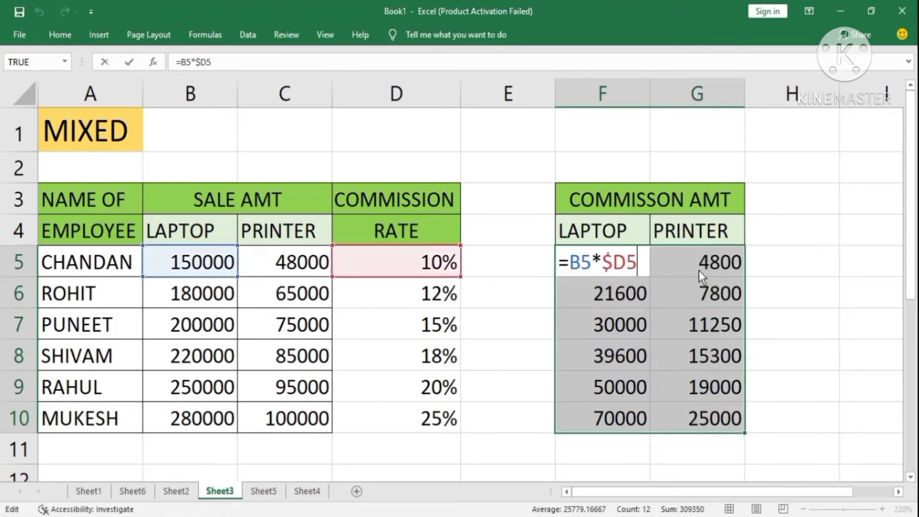
click(719, 264)
key(F2)
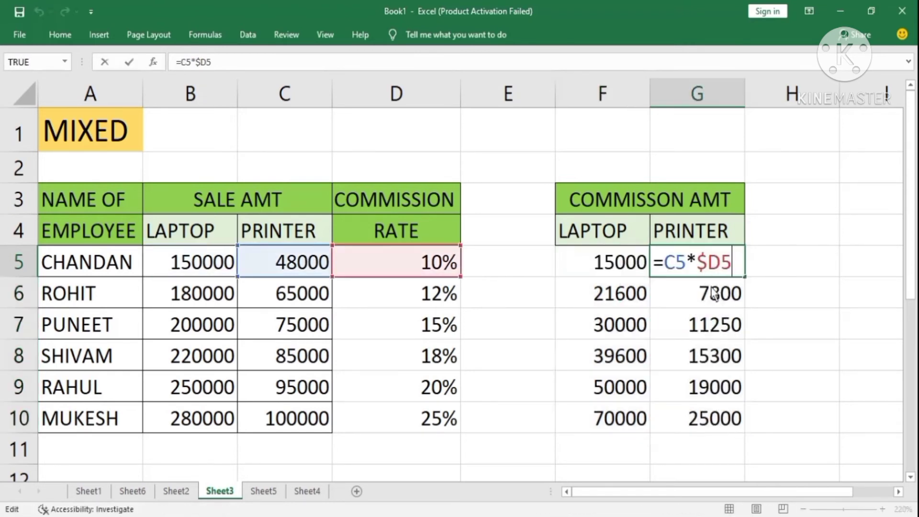
click(714, 300)
click(628, 275)
key(F2)
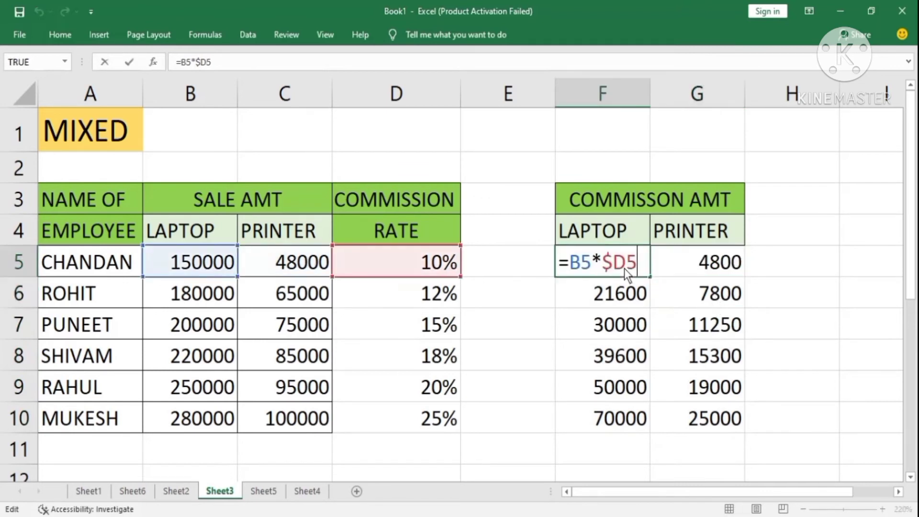
Check how the sale amount and commission rate references shift in the formulas of G5, G6, G7 and F6
click(682, 258)
key(F2)
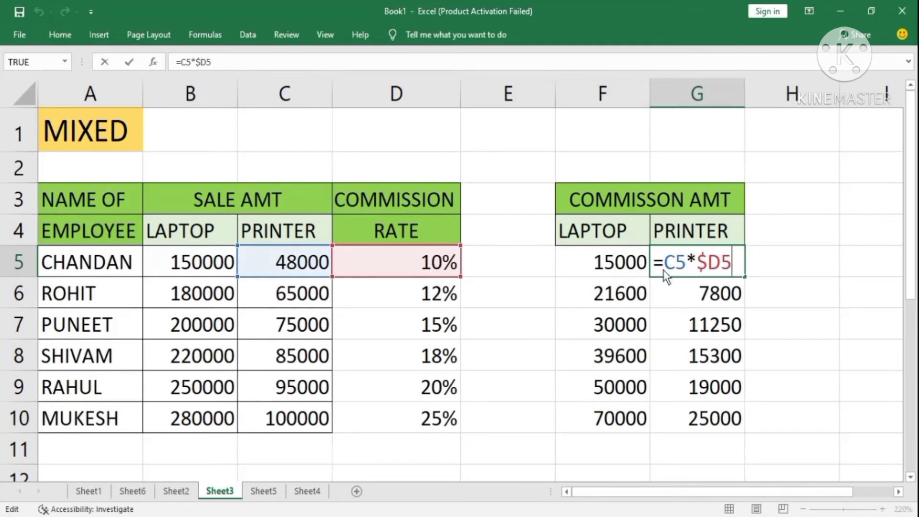
key(ctrl+Return)
click(722, 296)
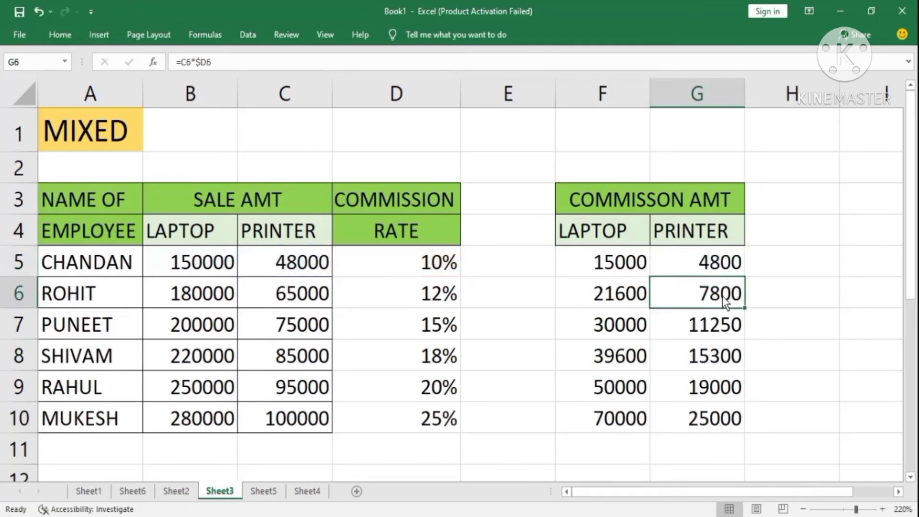
key(F2)
click(739, 324)
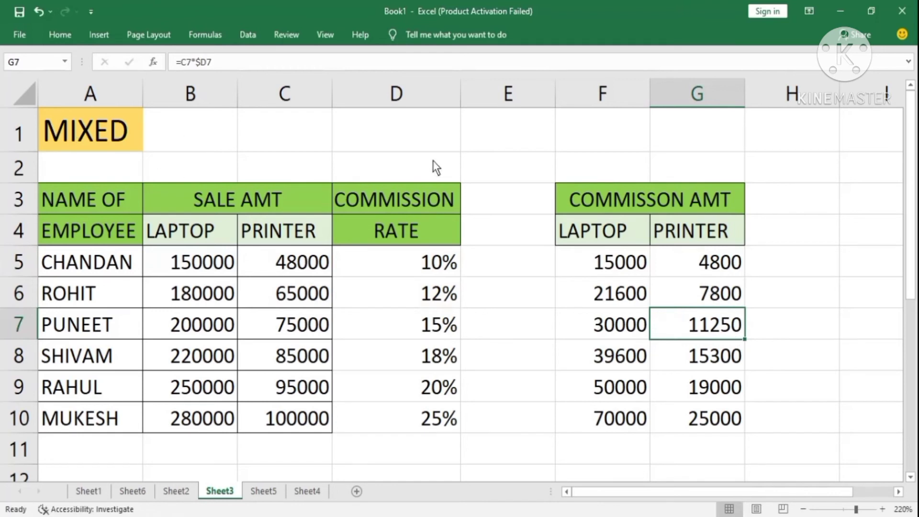
click(630, 291)
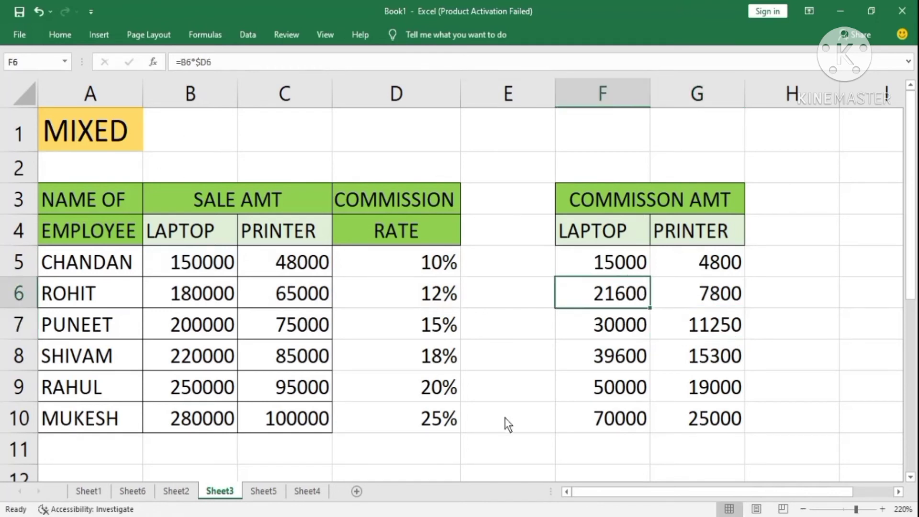
Compare the monthly interest table on Sheet5 with the commission table on Sheet3, ending at cell B9 of Sheet5
click(260, 491)
click(714, 354)
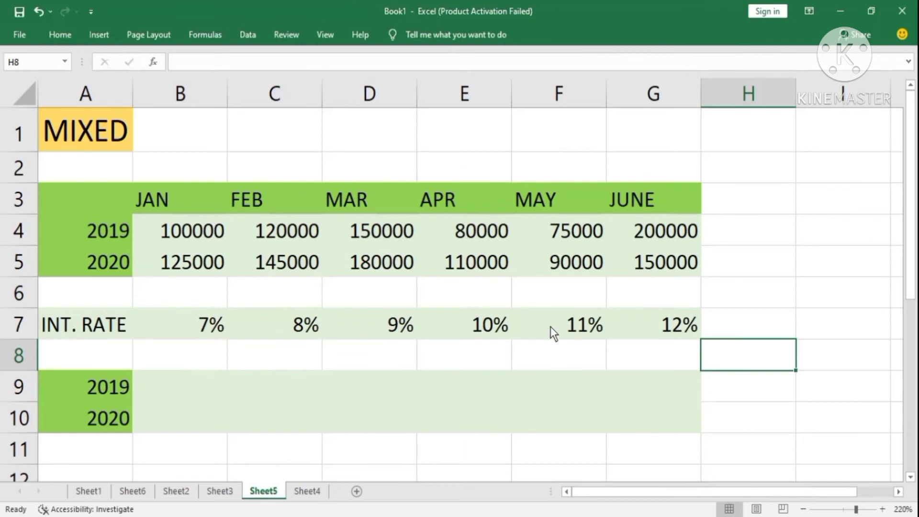
click(240, 367)
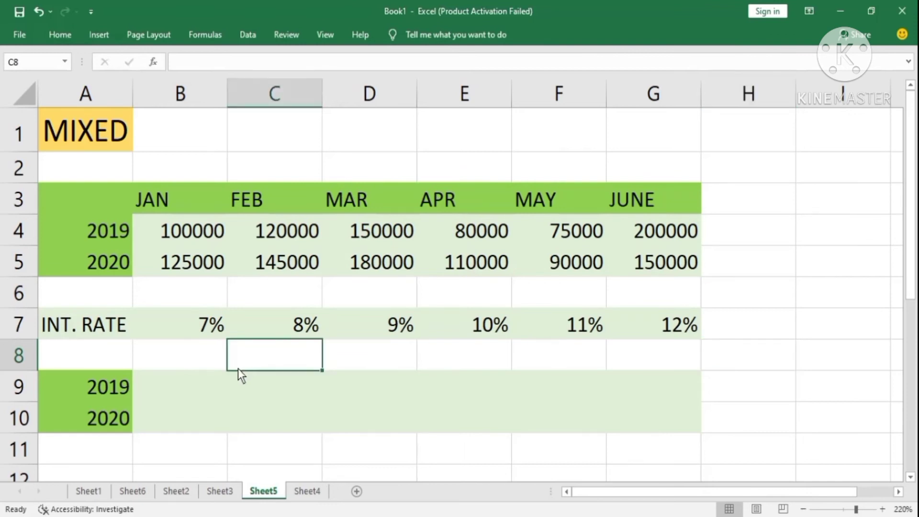
click(191, 384)
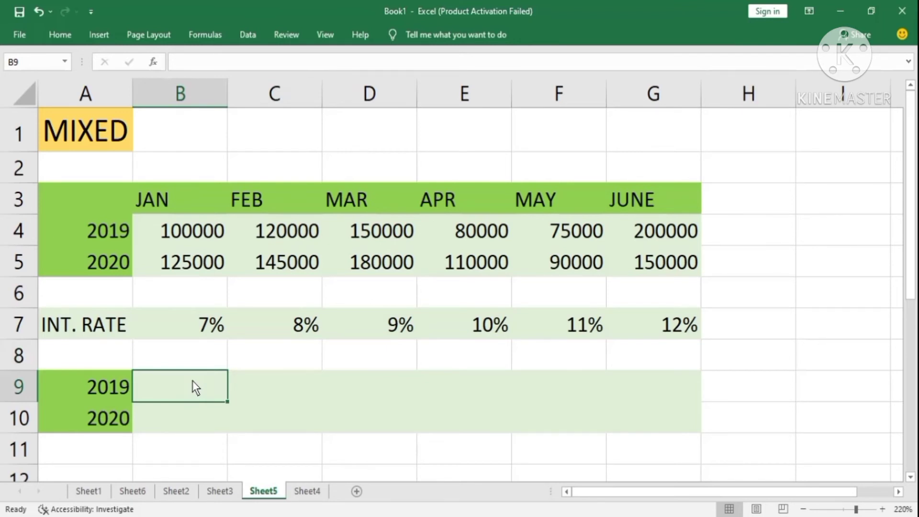
click(218, 492)
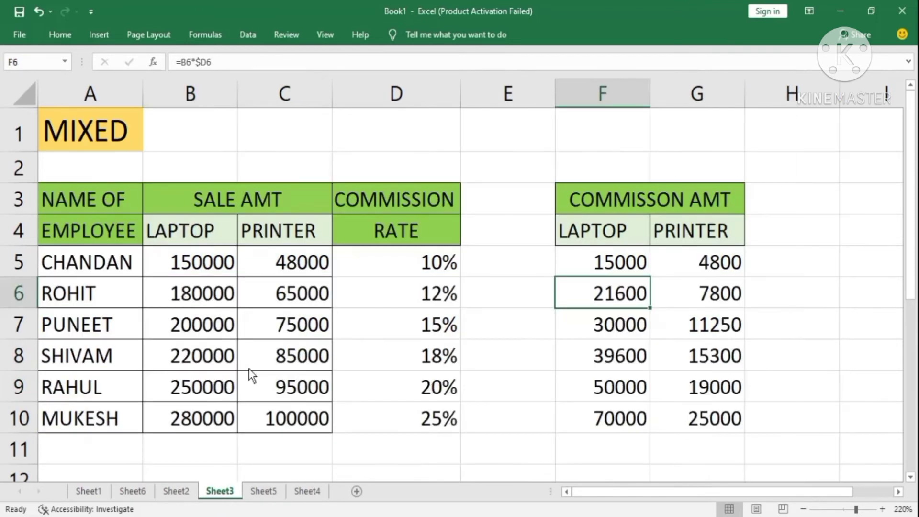
click(258, 493)
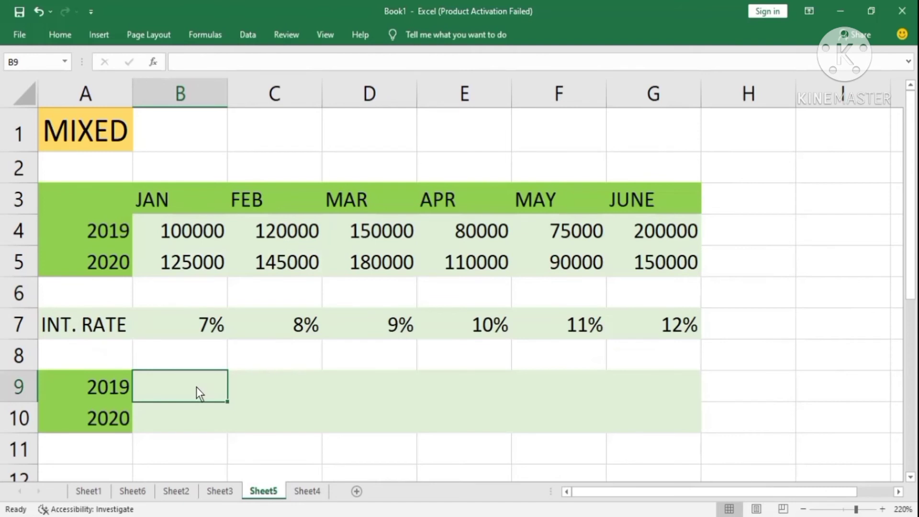
Build the January 2019 interest formula =B4*B7 in cell B9, multiplying the amount by the interest rate
text(=)
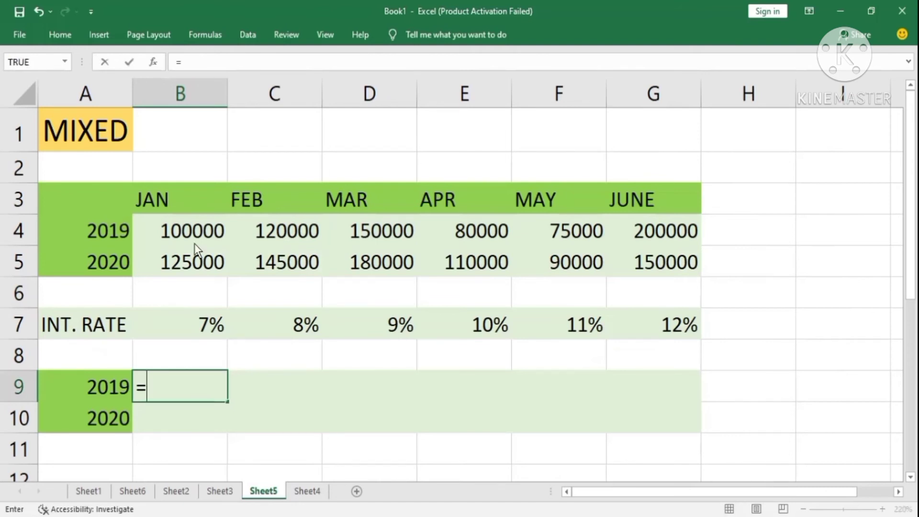
click(186, 234)
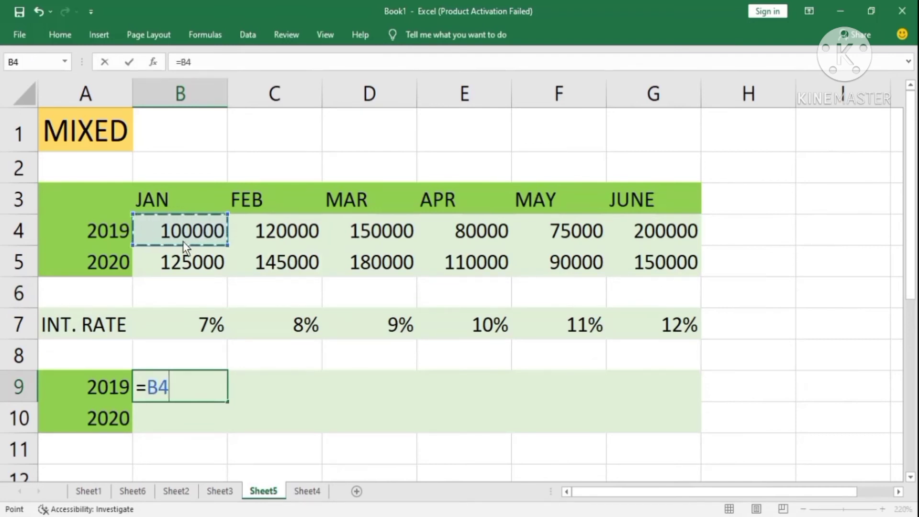
text(*)
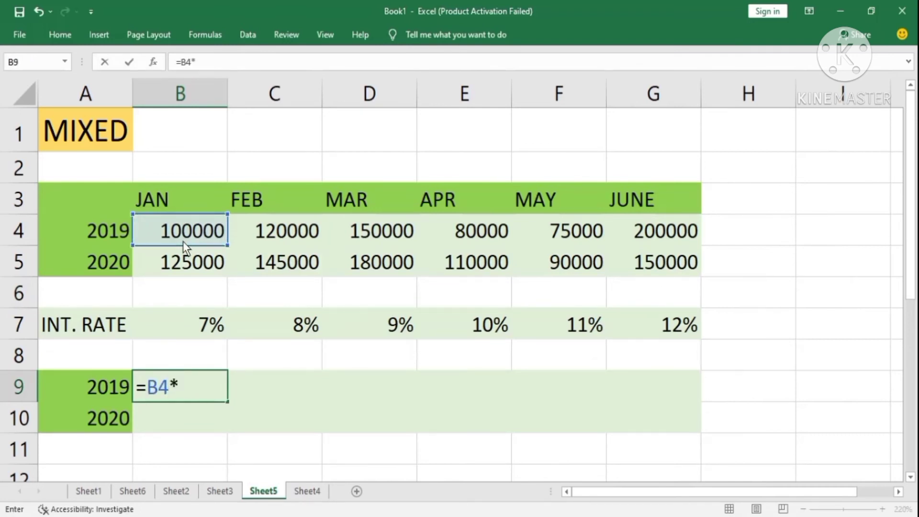
click(194, 328)
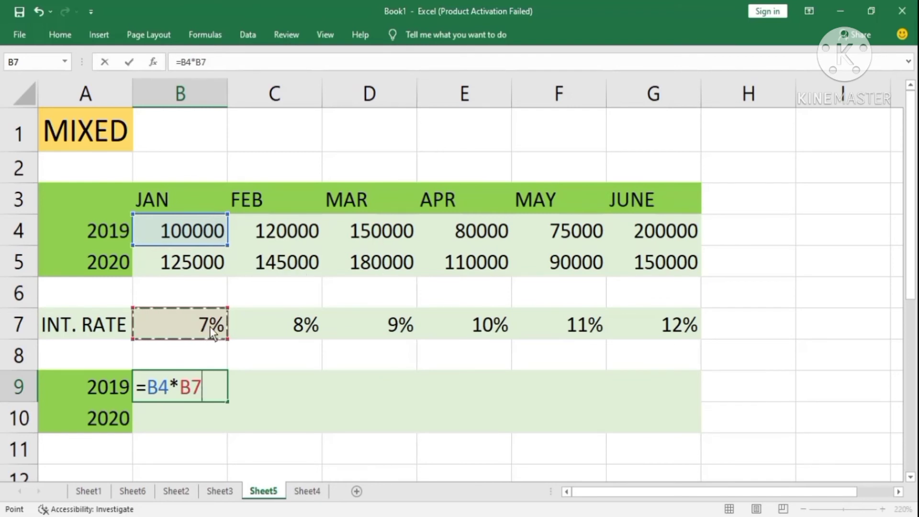
Lock only the row of the interest rate reference in B9 so the formula reads =B4*B$7
click(157, 391)
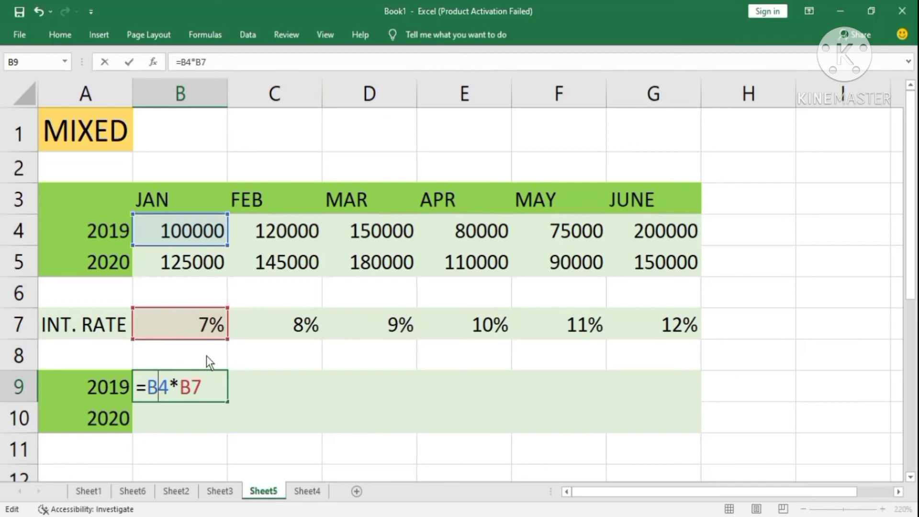
click(191, 389)
key(F4)
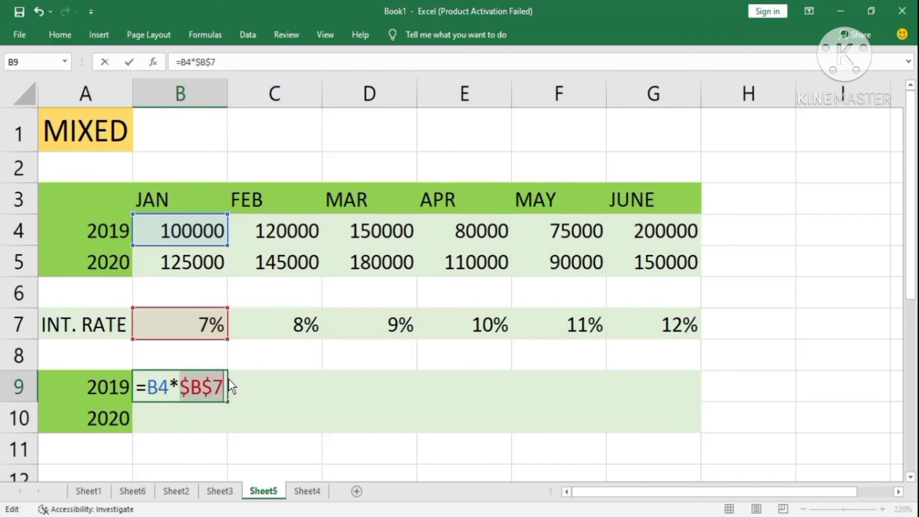
key(F4)
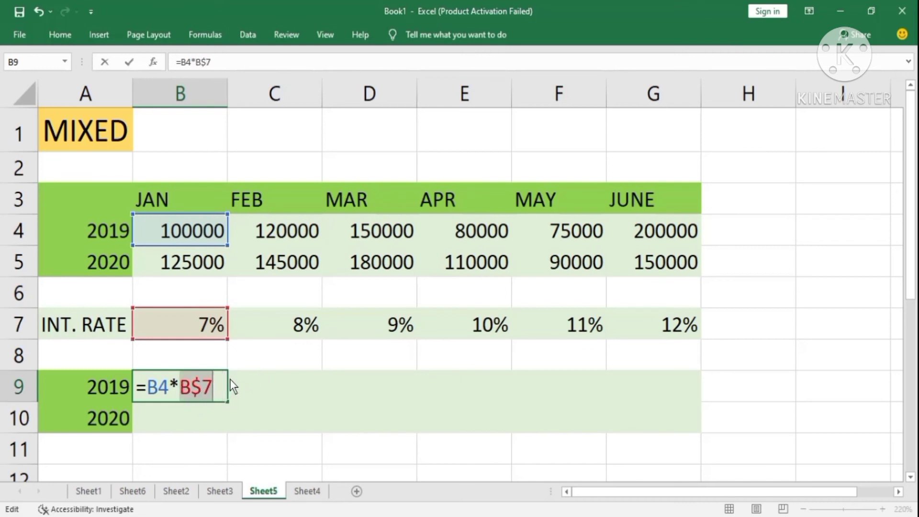
key(Return)
Fill the B9 formula across and down through all months of 2019 and 2020, B9 to G10
click(180, 393)
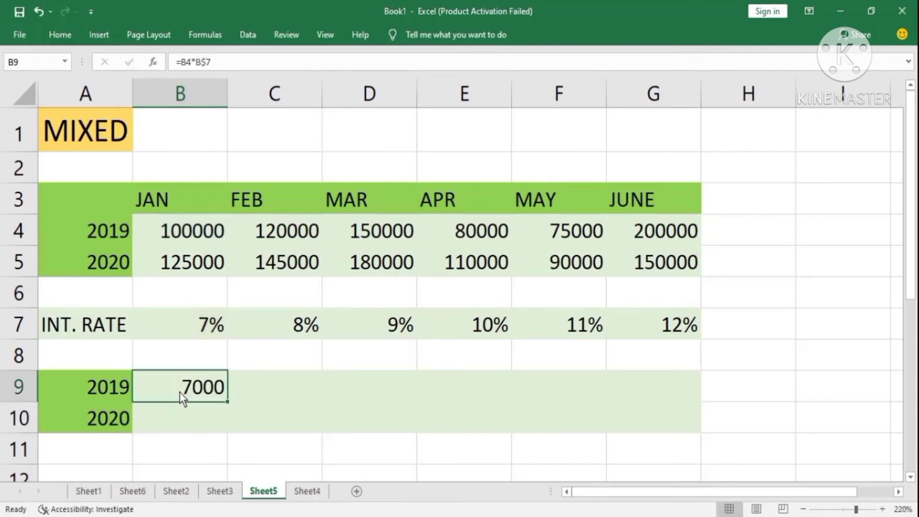
drag(226, 403, 698, 427)
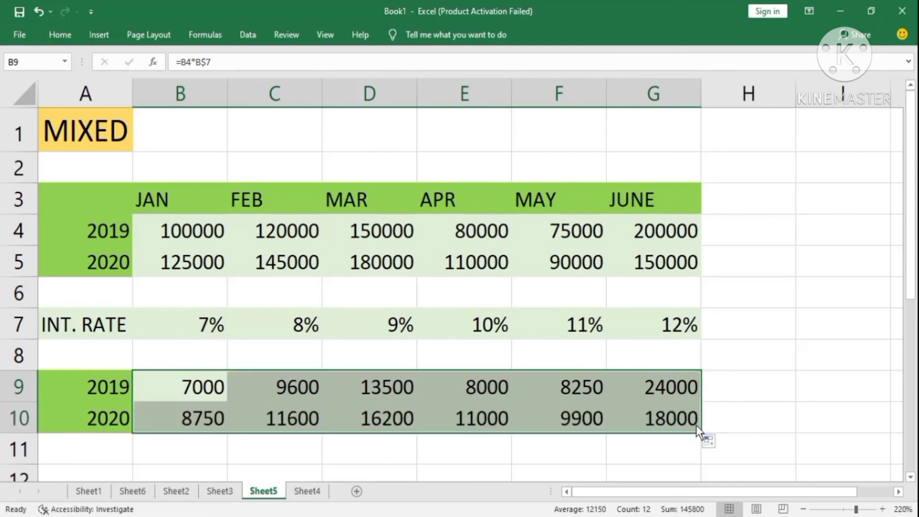
key(Return)
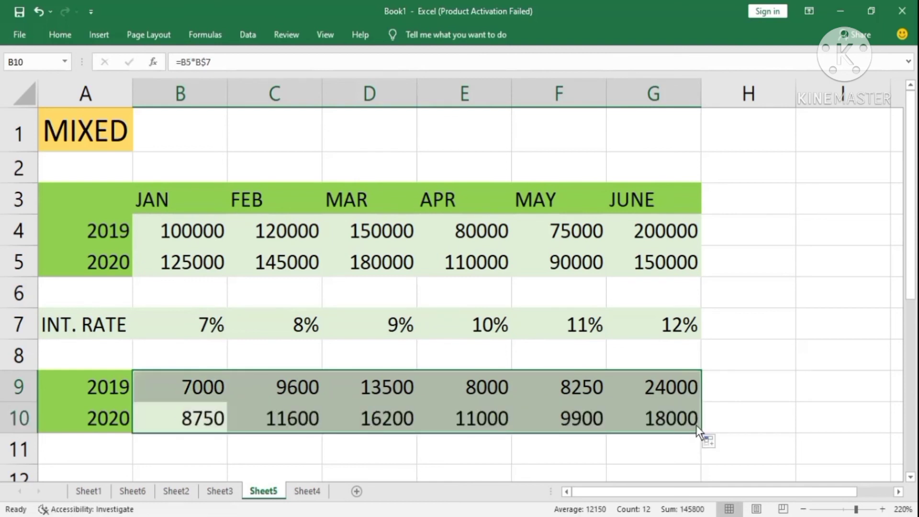
key(Up)
key(Down)
key(Down)
key(Up)
key(Up)
key(Up)
key(Up)
key(Up)
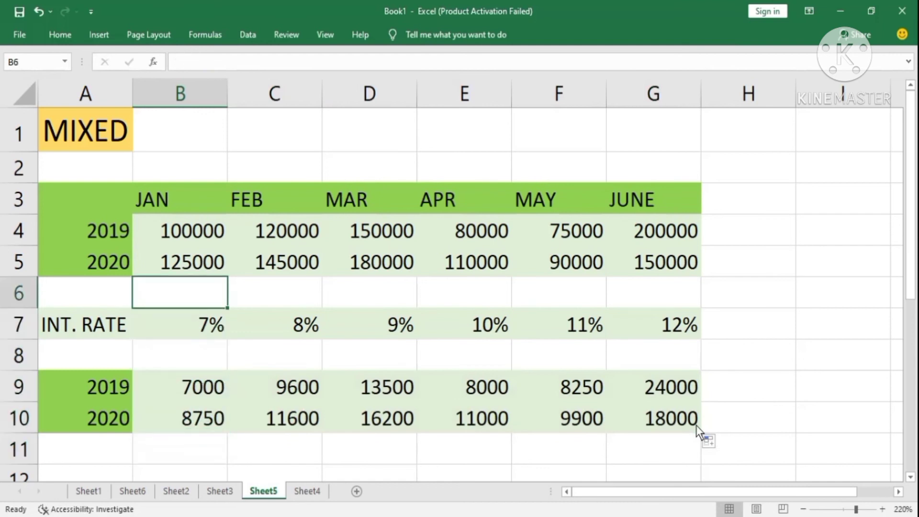
Review the absolute reference example on Sheet2 and the mixed reference examples on Sheet3 and Sheet5
click(140, 493)
click(185, 495)
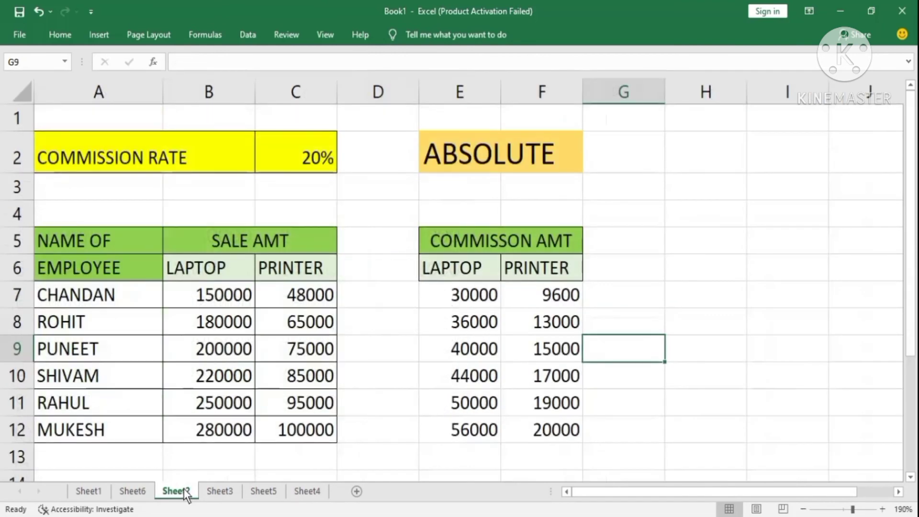
click(207, 491)
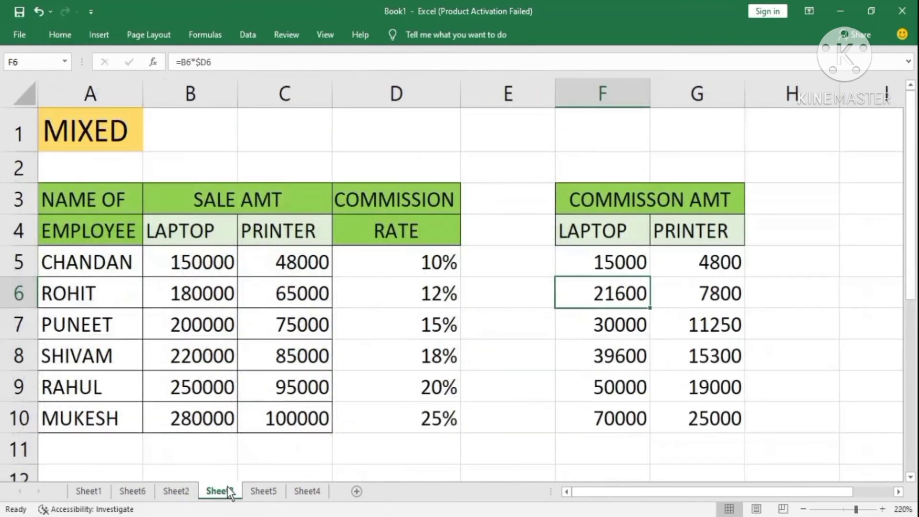
click(170, 492)
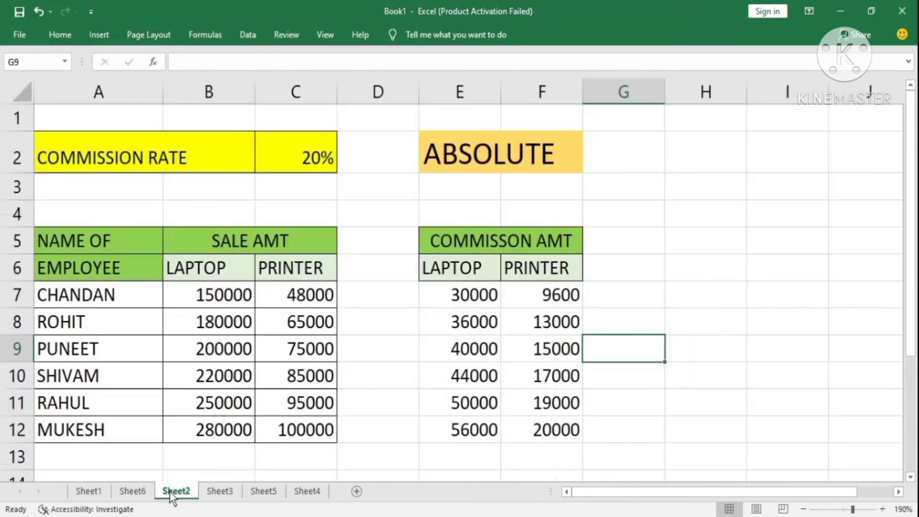
click(205, 491)
click(257, 490)
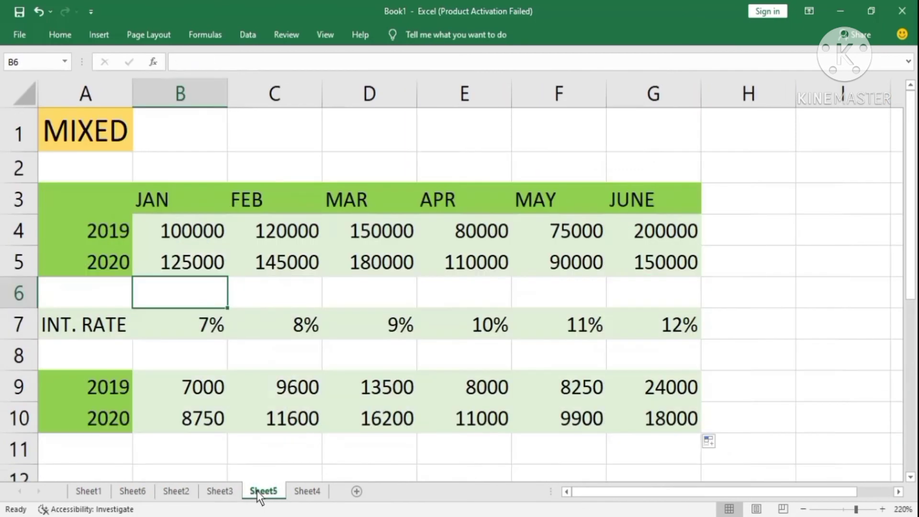